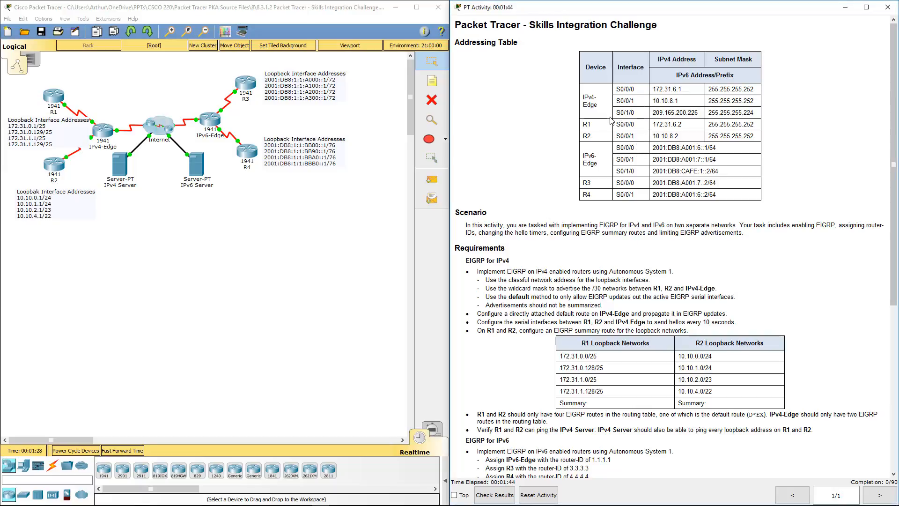
Examine the EIGRP for IPv4 requirements and the IPv4 routers in the topology.
scroll(611, 121, "down", 2)
scroll(612, 121, "down", 2)
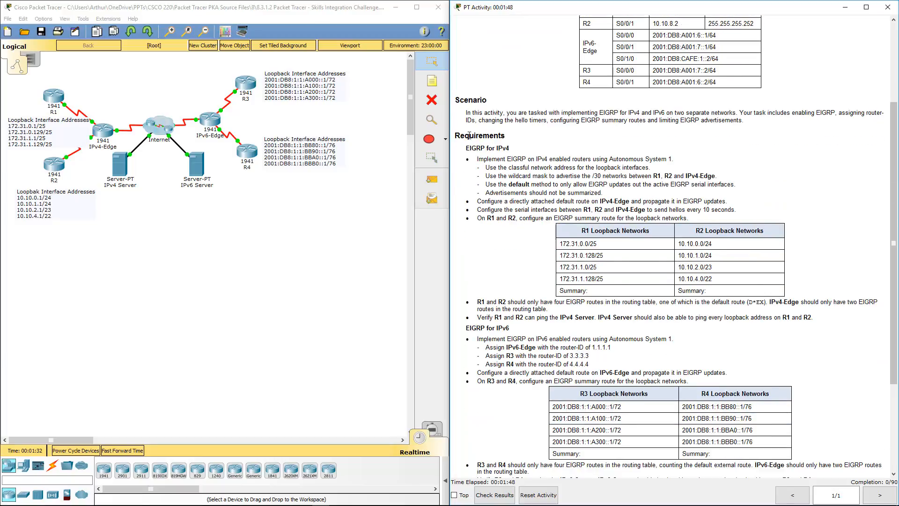
left_click_drag(469, 136, 523, 138)
left_click(489, 146)
left_click_drag(465, 148, 515, 148)
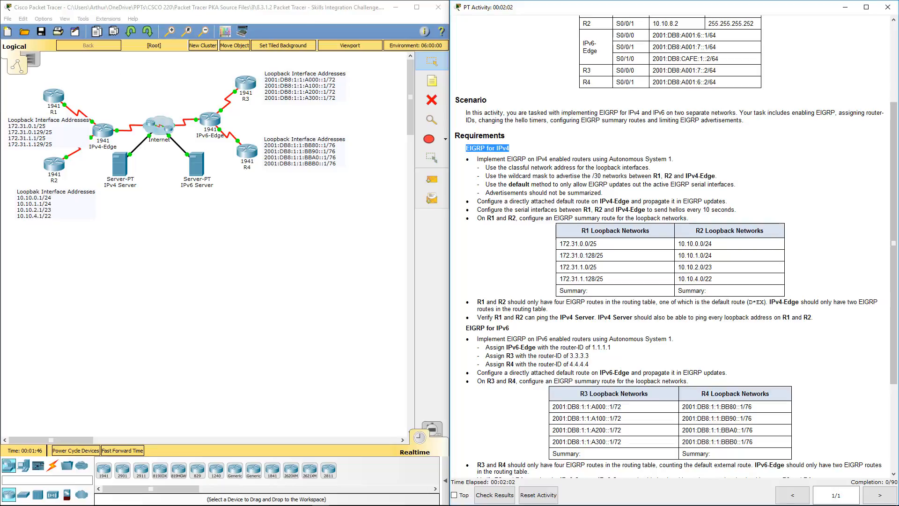
left_click_drag(0, 94, 274, 185)
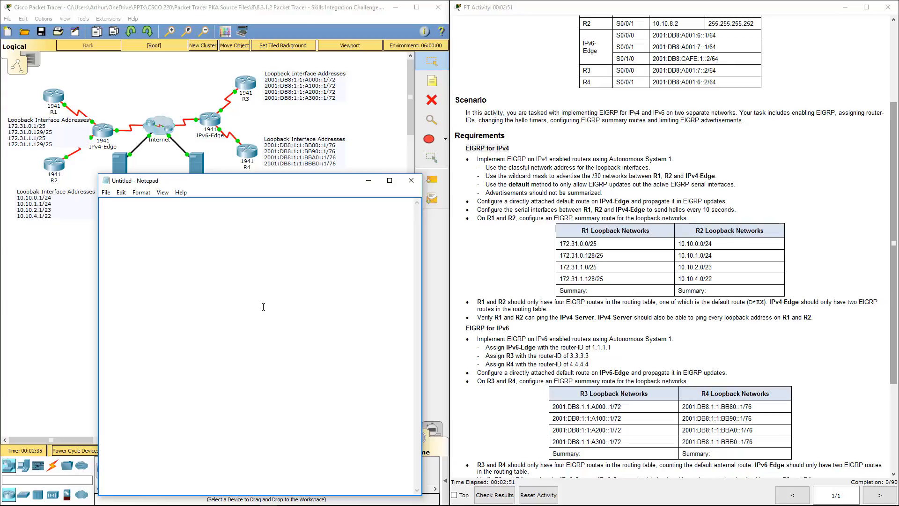
In a blank Notepad document, start R1's configuration script with the lines en, configt t and router eigrp 1.
type("en")
key("Return")
type("configt t")
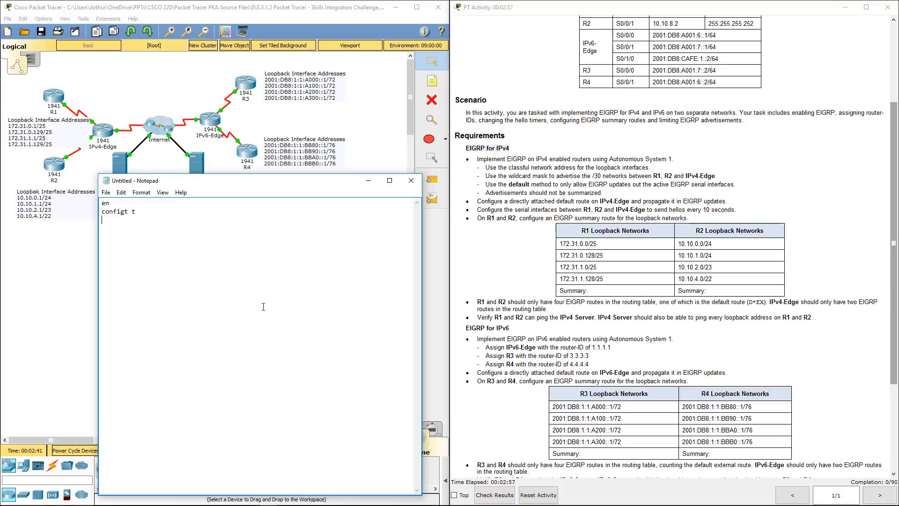
key("Return")
type("router")
type(" eigr")
type("p ")
type("1")
Add passive-interface default and no passive-interface s0/0/0 to the EIGRP section of the script.
type("passiv")
type("e-interface")
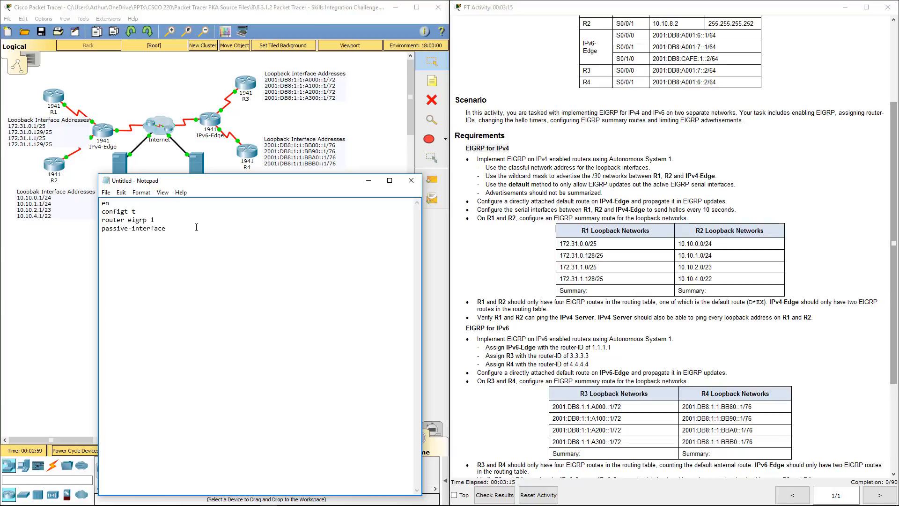
type(" default")
key("Return")
type("no passive-interface s0/0/0")
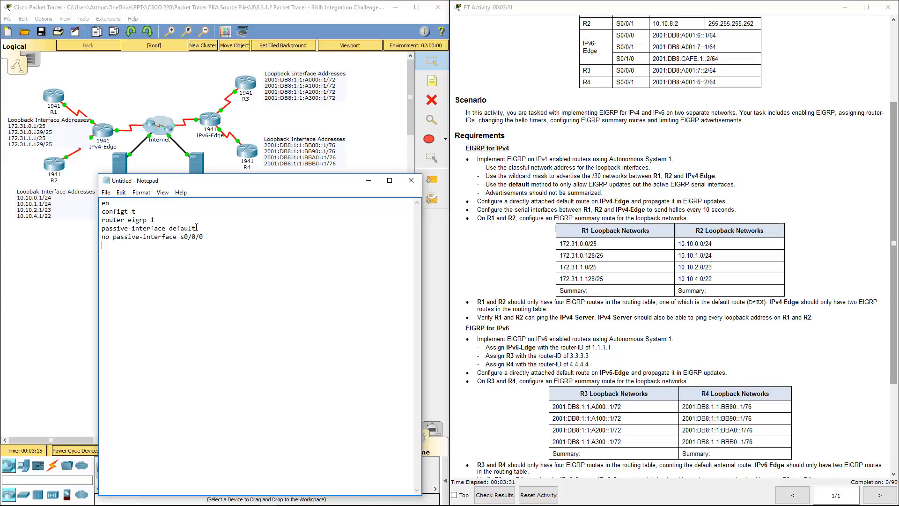
Add network 172.31.0.0 and no au to the script, consulting the activity's addressing and loopback tables.
key("Return")
type("network 172.31.0.0")
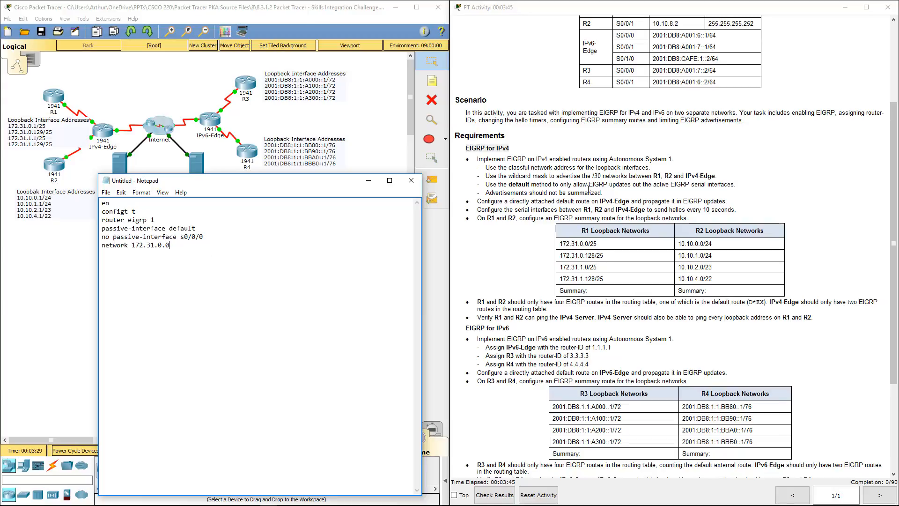
left_click(565, 85)
scroll(565, 84, "up", 2)
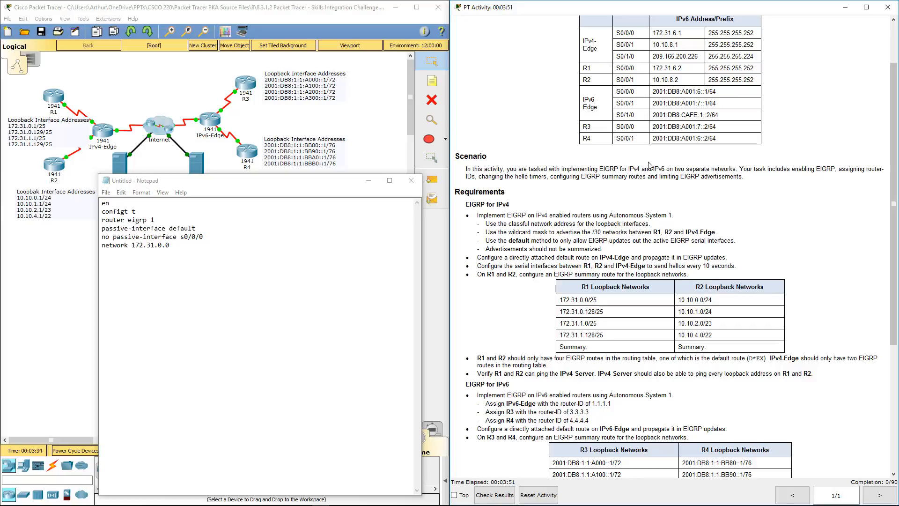
scroll(651, 165, "down", 2)
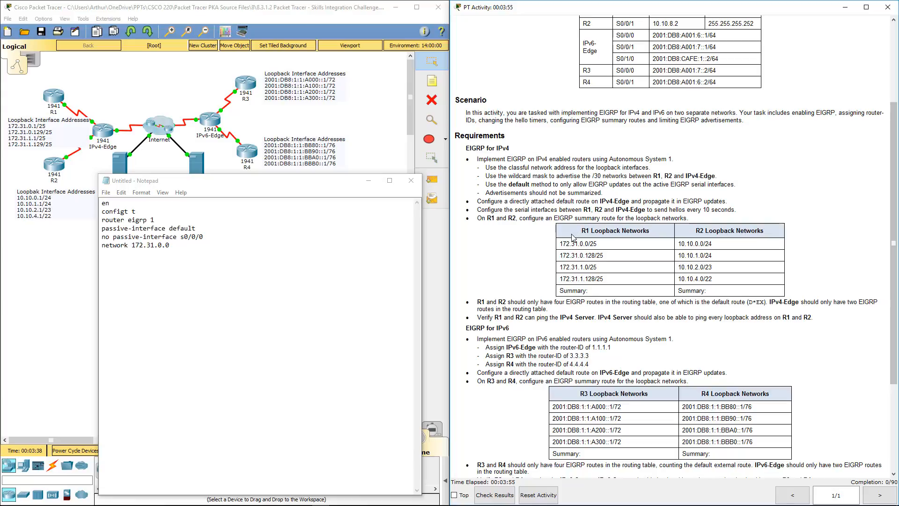
left_click(203, 255)
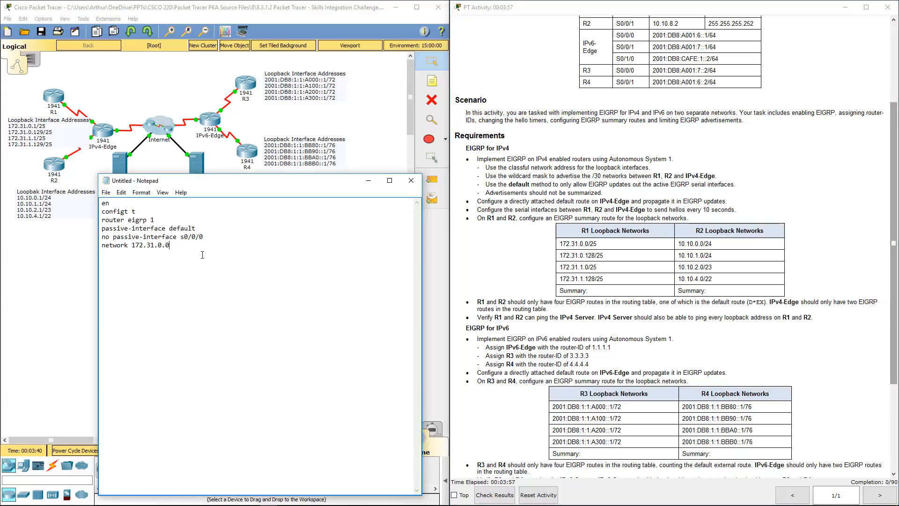
type("no au")
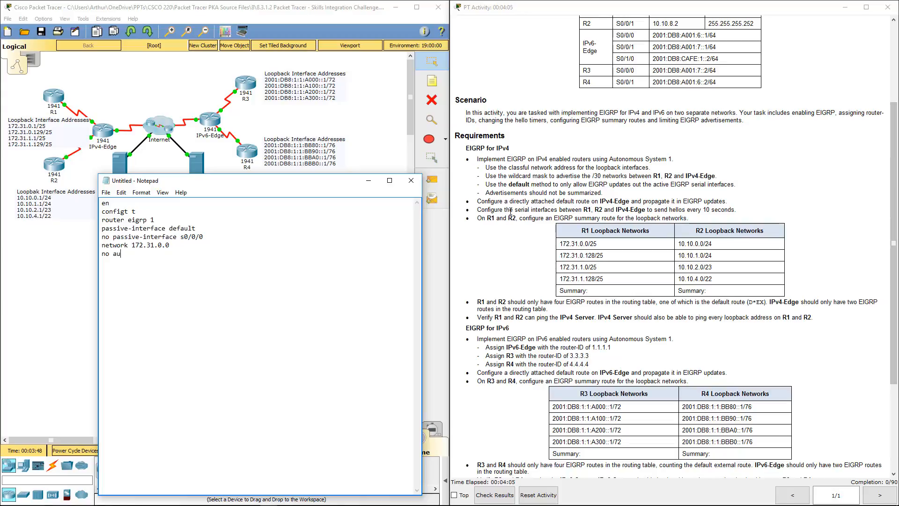
Compare the script's passive-interface lines with the default-method requirement and read the serial hello timer requirement.
left_click_drag(510, 210, 744, 207)
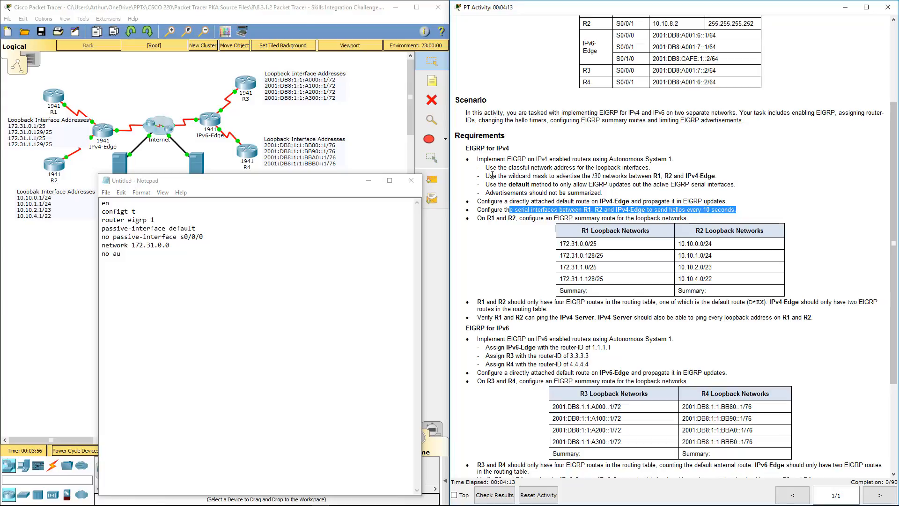
left_click_drag(492, 184, 736, 185)
left_click(205, 244)
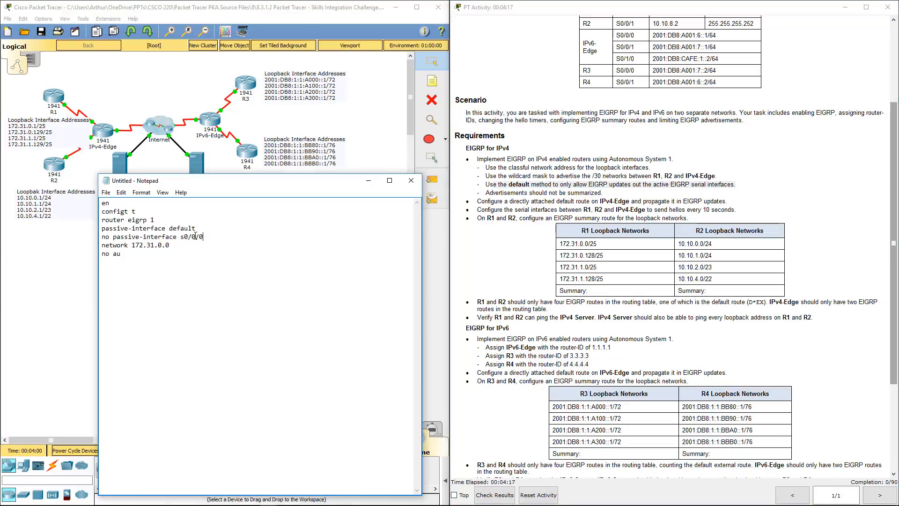
left_click_drag(203, 236, 102, 229)
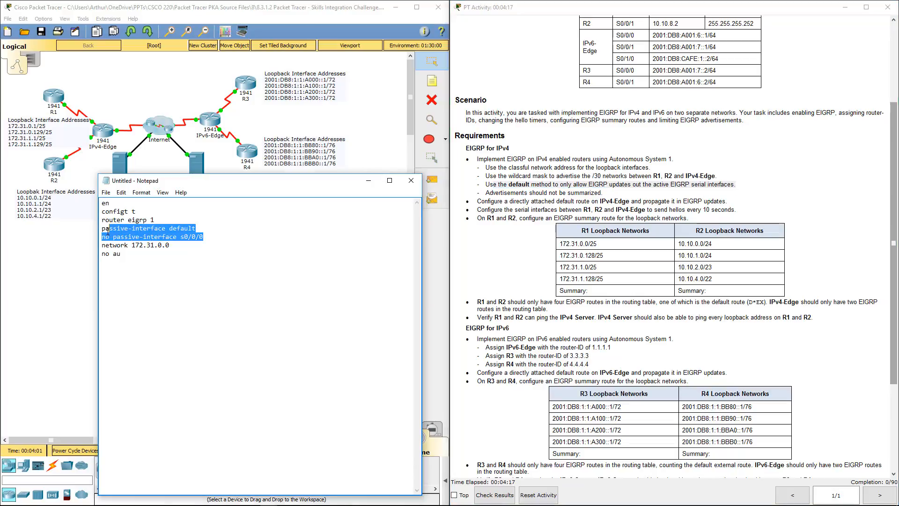
left_click(140, 258)
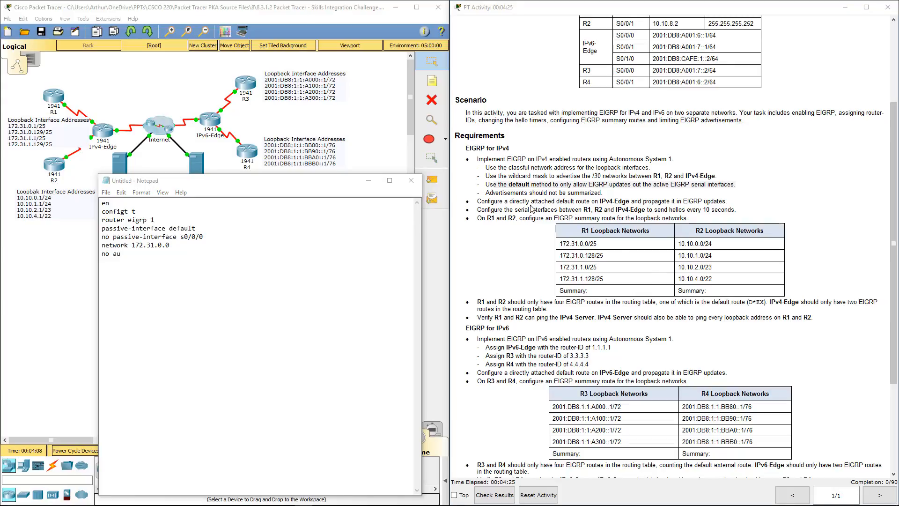
left_click_drag(497, 209, 737, 208)
left_click(153, 261)
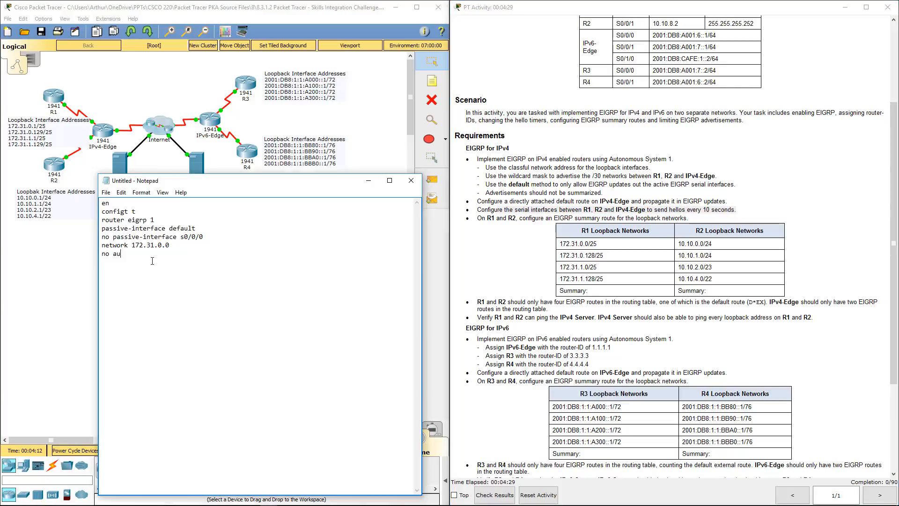
Close the EIGRP section with exit and add int s0/0/0 with ip hello-interval eigrp 1 10.
key("Return")
type("exit")
key("Return")
type("int")
type(" s0/0/0 ")
type("ip")
type(" hello")
type("-int")
type("erval")
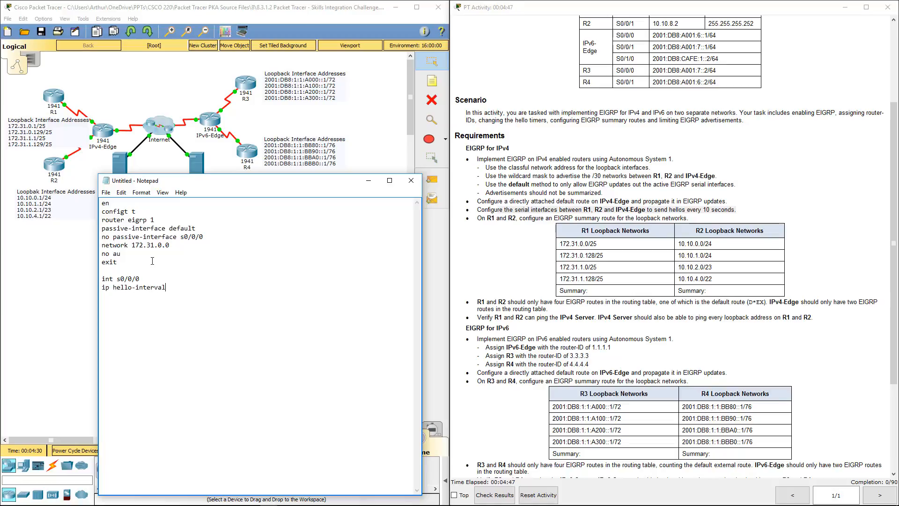
type(" eigrp 1 10")
Add the summary route line ip summart-address eigrp 1 172.31.0.0 255.255.254.0 beneath the hello interval.
left_click_drag(169, 245, 134, 250)
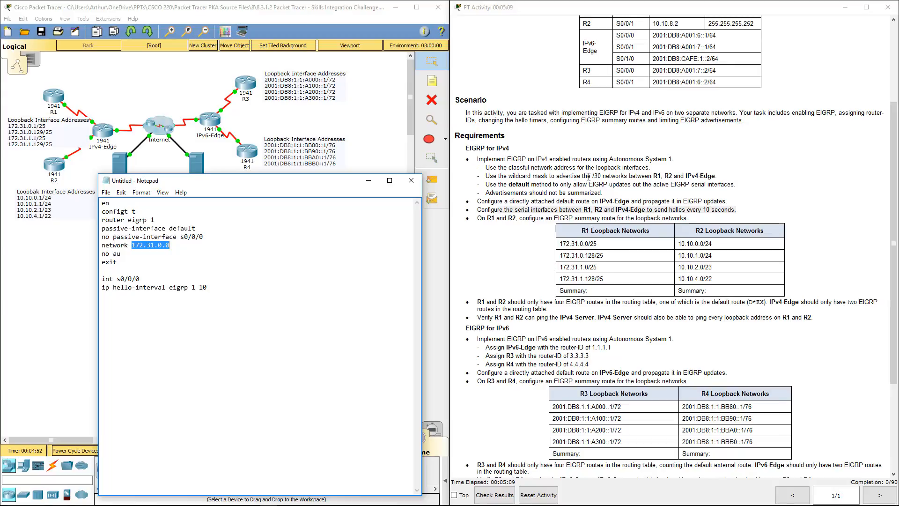
key("alt+Tab")
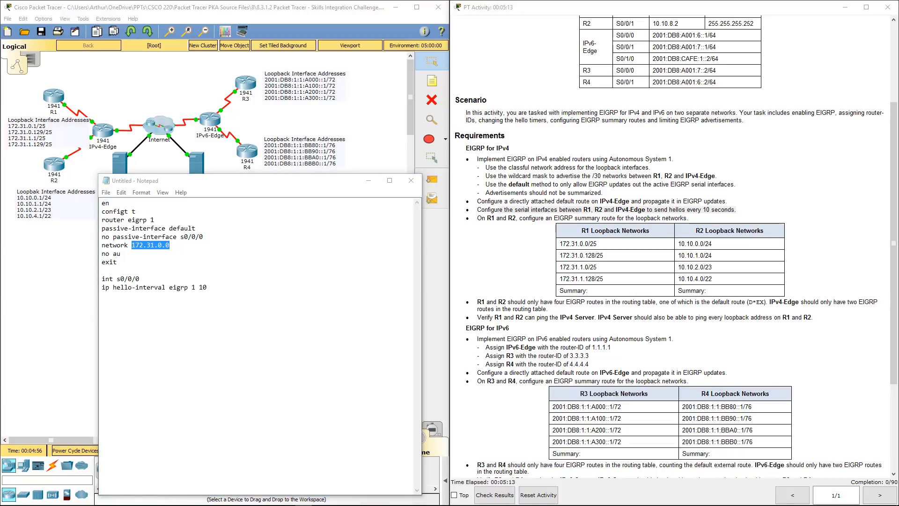
left_click(184, 253)
left_click_drag(181, 247, 134, 248)
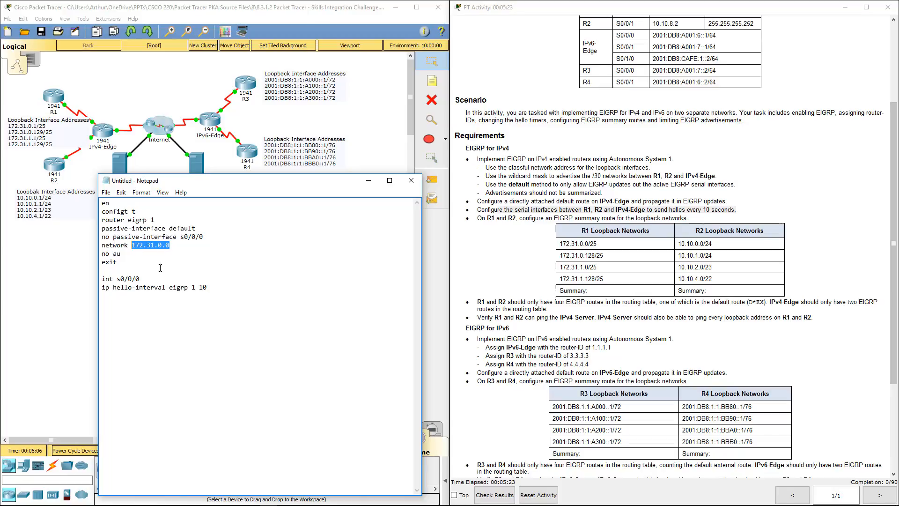
left_click(227, 288)
key("Return")
type("ip summart-")
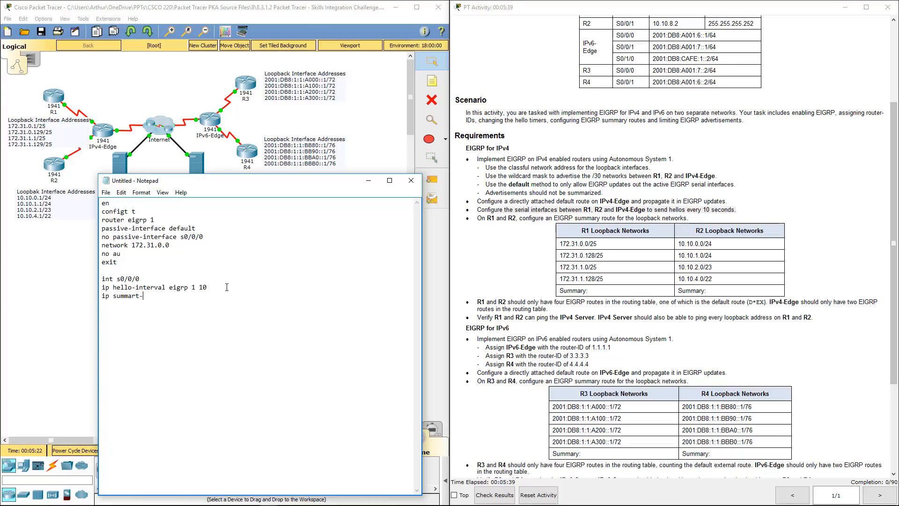
type("address eigrp 1 172.31.0.0 255.255.254.0")
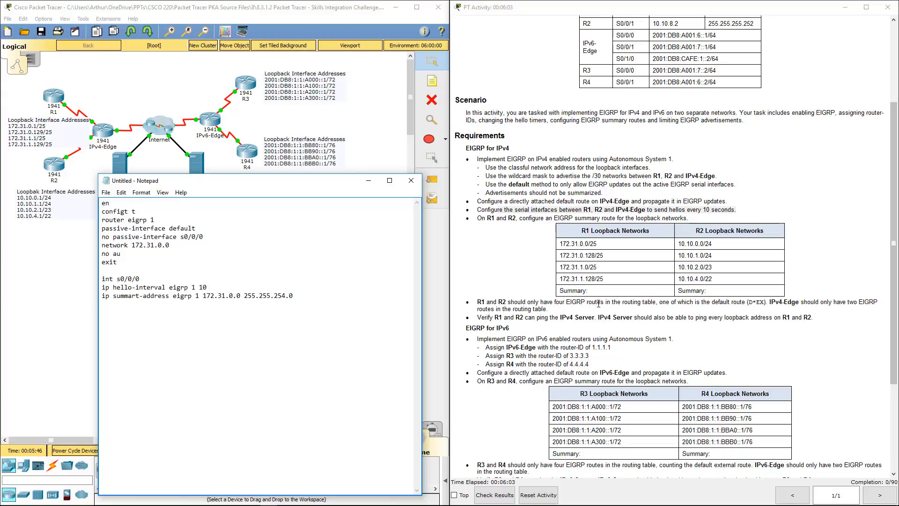
Check the routing table and ping requirements, and end the script with exit, selecting all of it for copying.
left_click_drag(776, 302, 794, 305)
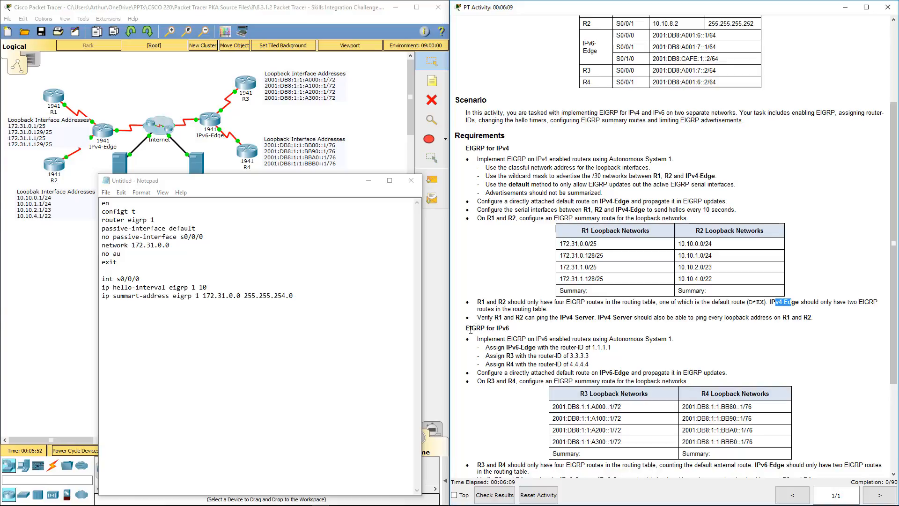
left_click_drag(484, 317, 819, 317)
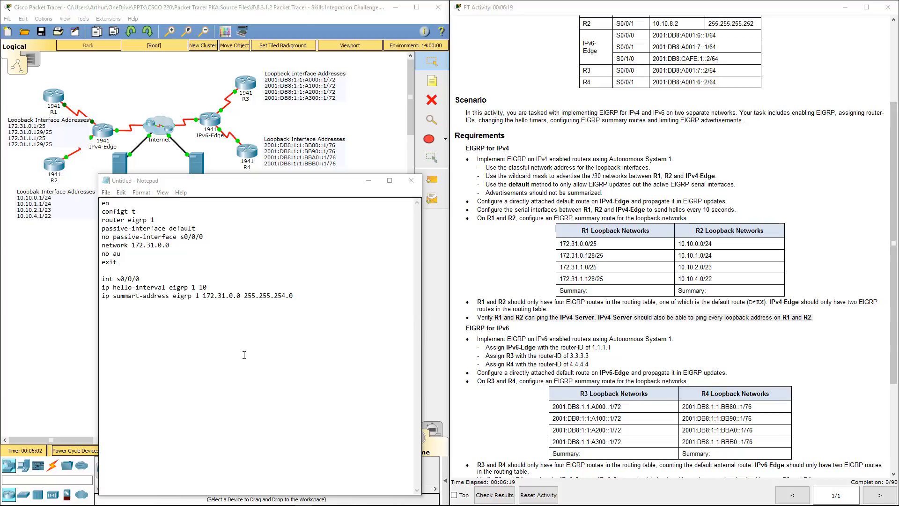
left_click(327, 295)
type("exit")
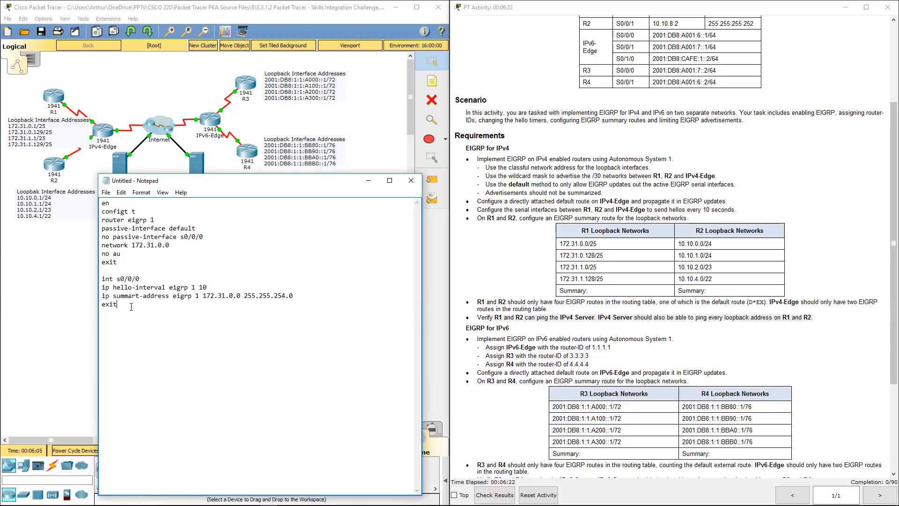
left_click_drag(122, 307, 77, 189)
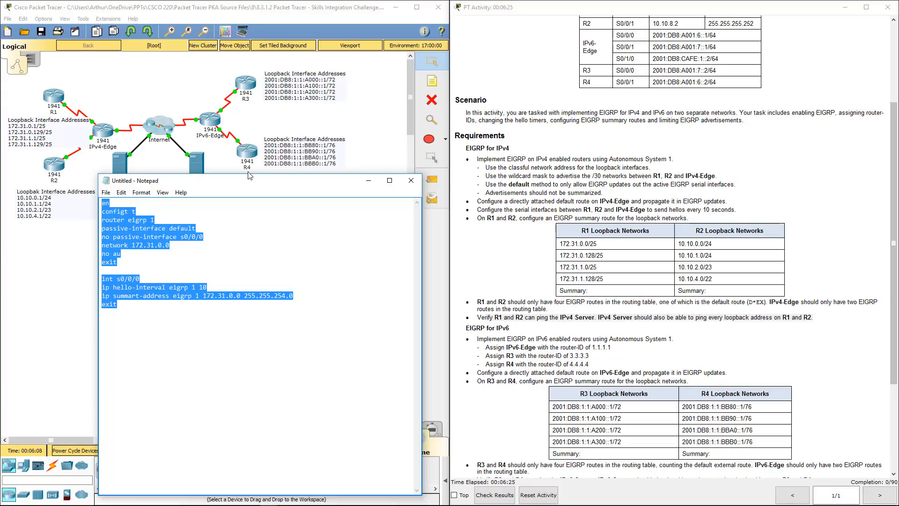
left_click_drag(245, 181, 617, 128)
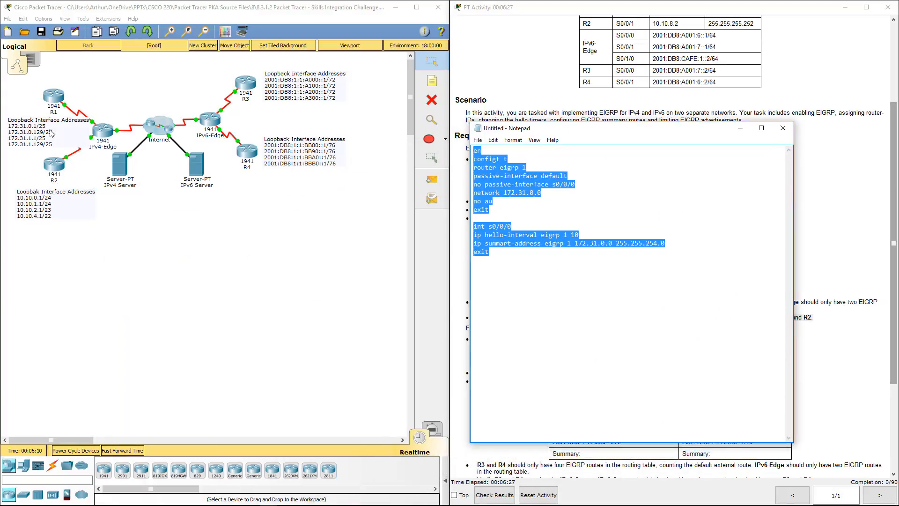
Open R1's command line interface and try to paste the copied script at its prompt.
left_click(53, 100)
left_click(396, 141)
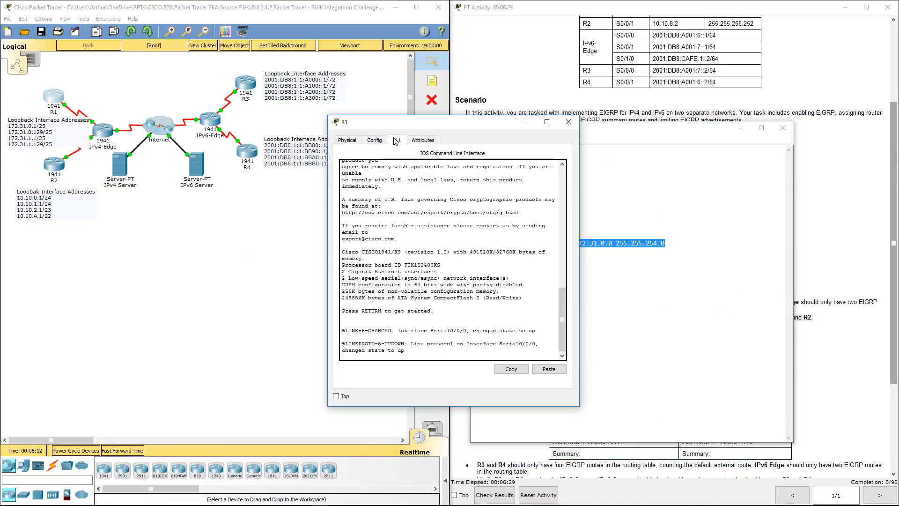
key("Return")
key("Return")
key("Return")
key("Return")
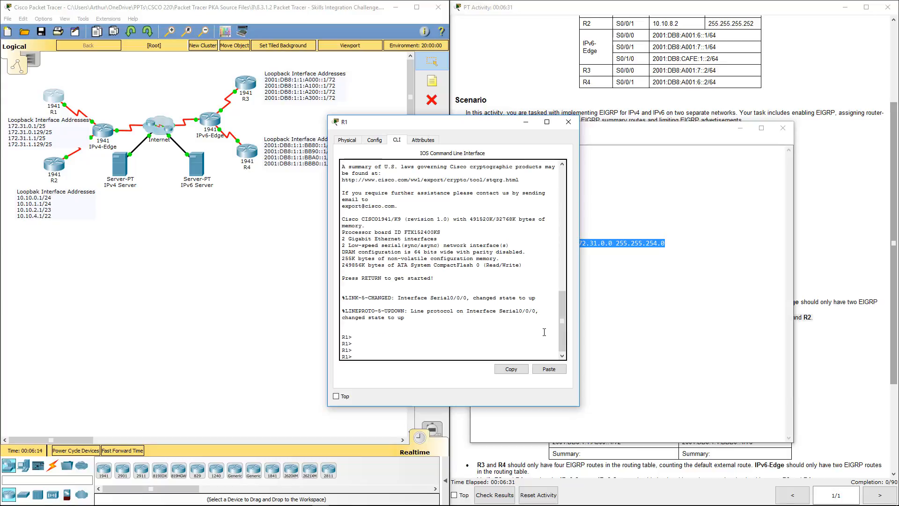
left_click(548, 369)
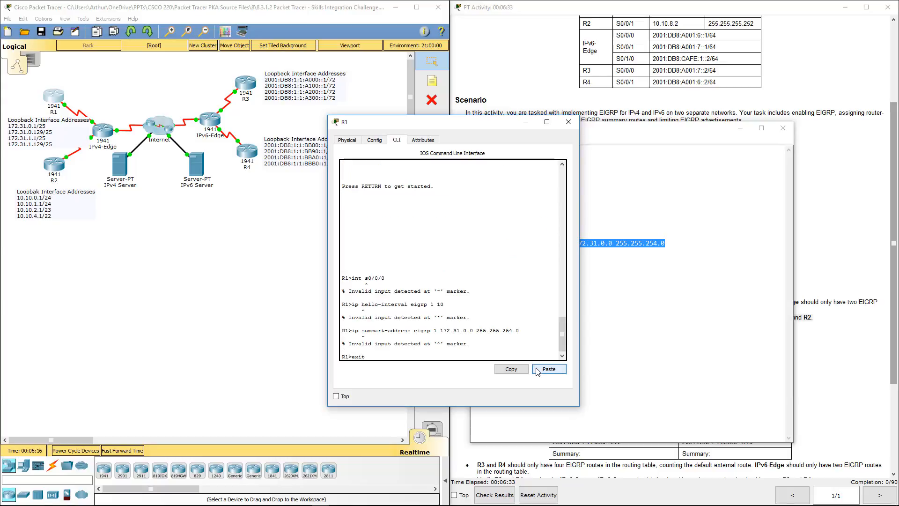
left_click(558, 318)
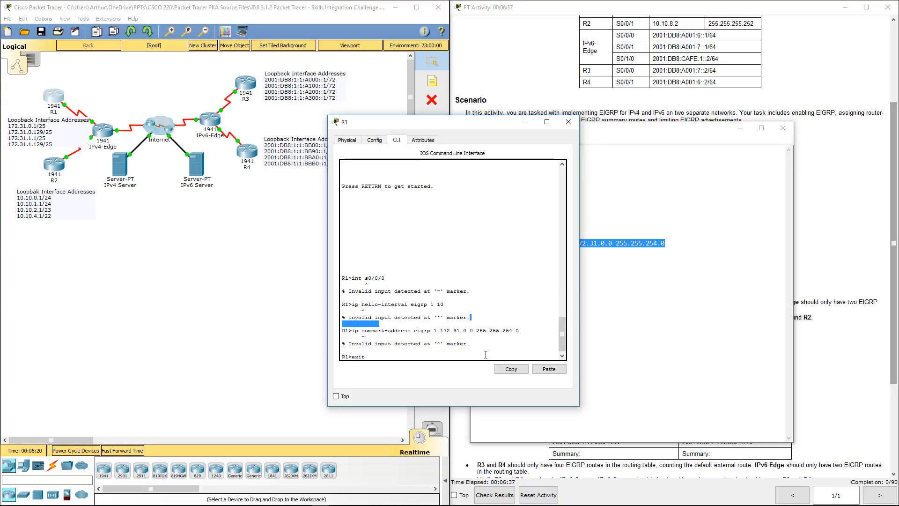
Correct the script's second line to config t in Notepad and copy the whole script again.
left_click(604, 282)
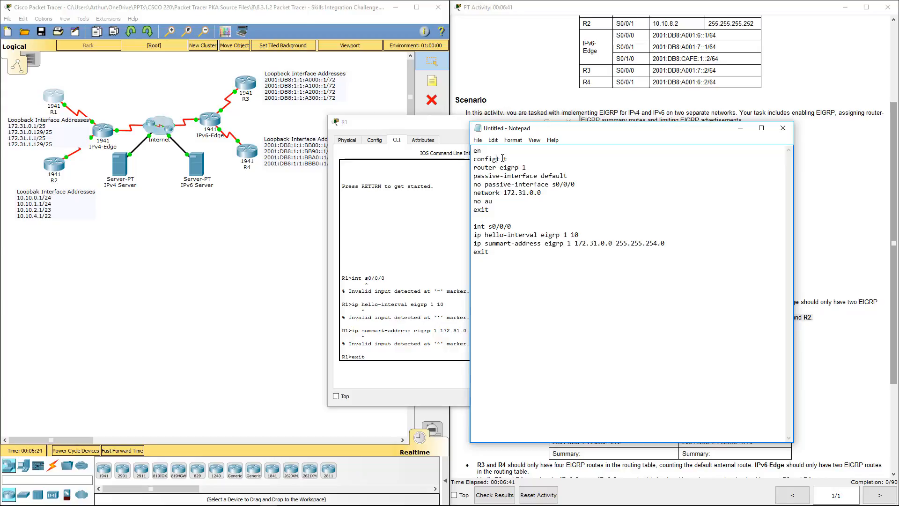
left_click_drag(529, 251, 449, 140)
key("ctrl+c")
Clear the leftover exit text at R1's prompt and paste the corrected script into the command line.
left_click(381, 258)
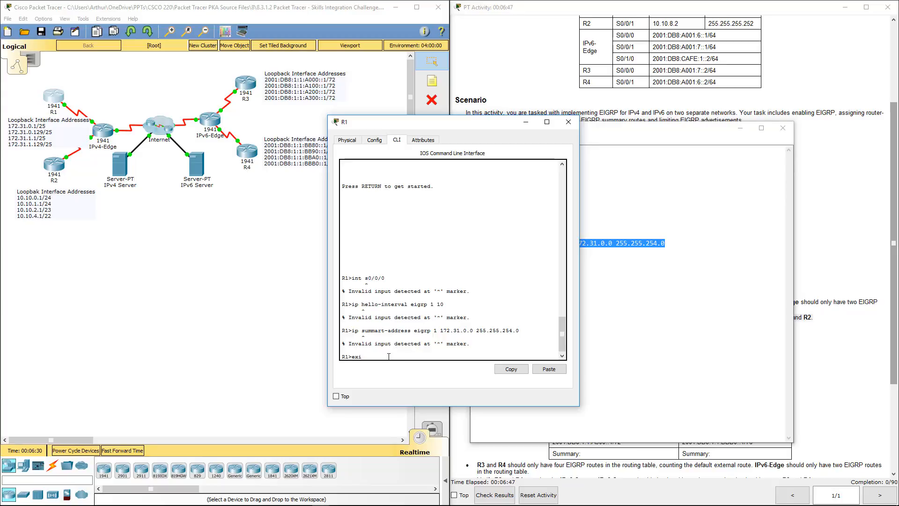
key("BackSpace")
key("BackSpace")
key("BackSpace")
key("Return")
key("Return")
key("Return")
key("Return")
key("Return")
key("Return")
key("Return")
key("Return")
key("Return")
key("Return")
key("Return")
key("Return")
key("Return")
key("Return")
key("Return")
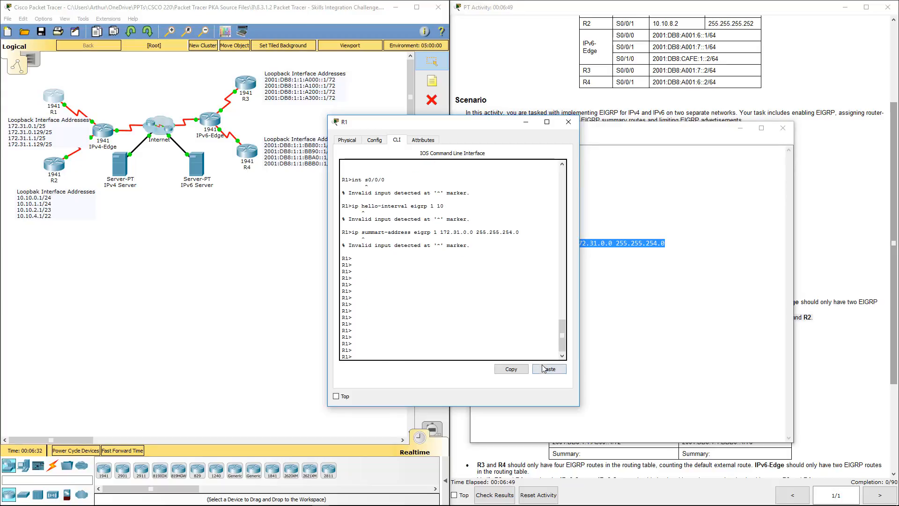
left_click(544, 369)
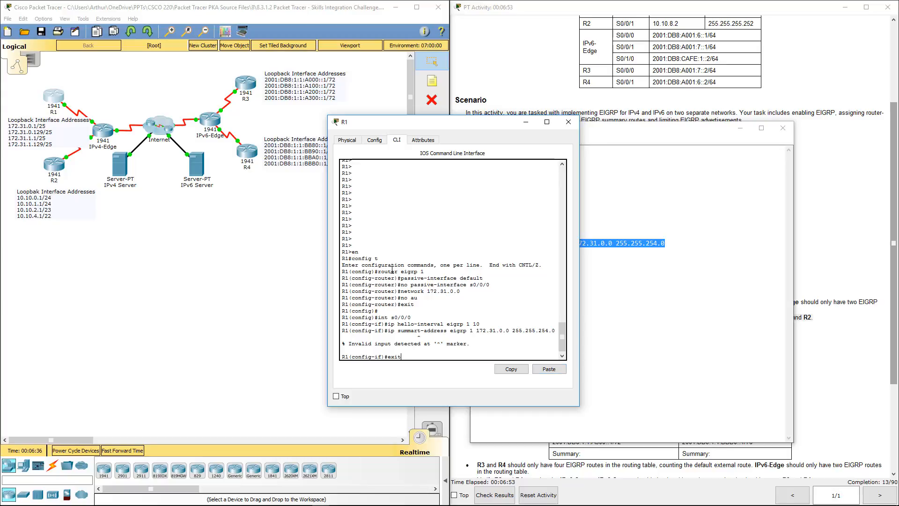
Clear the leftover exit text at R1's prompt and rerun the corrected command ip summary-address eigrp 1 172.31.0.0 255.255.254.0.
left_click_drag(401, 272, 430, 304)
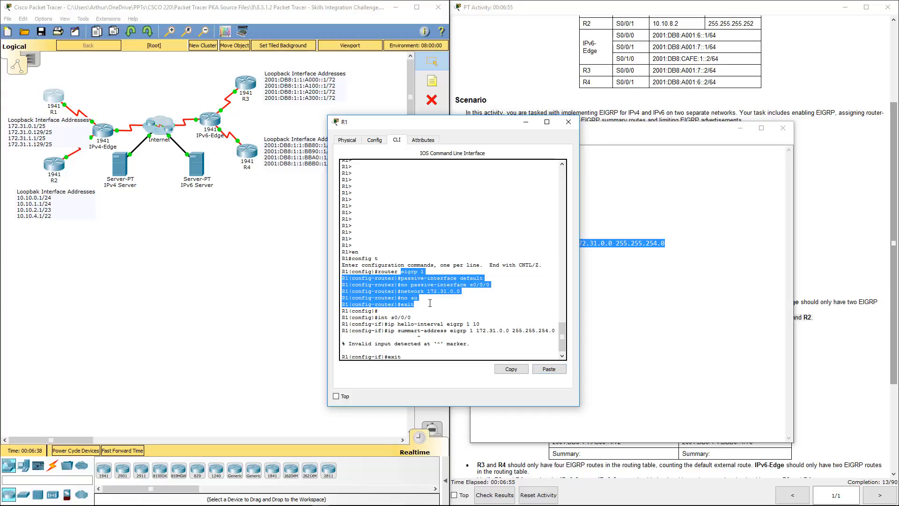
left_click(410, 357)
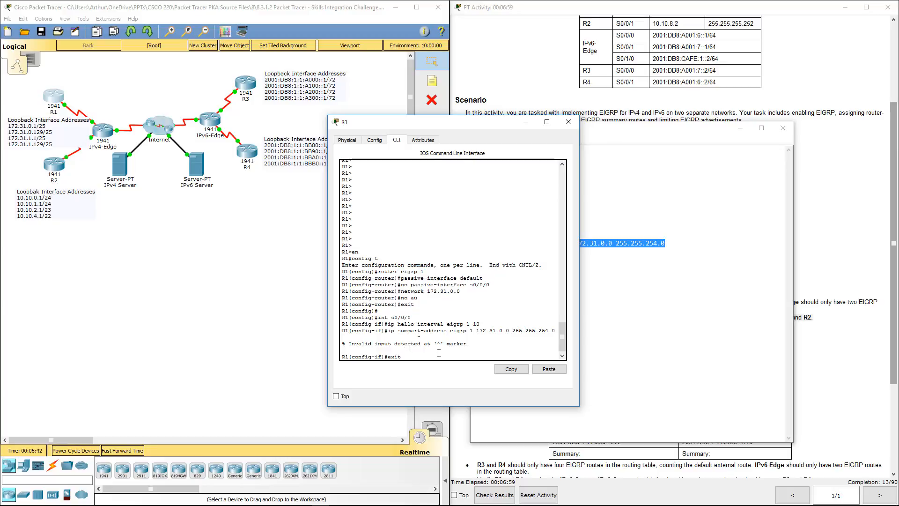
key("BackSpace")
key("BackSpace")
key("BackSpace")
key("Up")
key("BackSpace")
type("y")
key("Return")
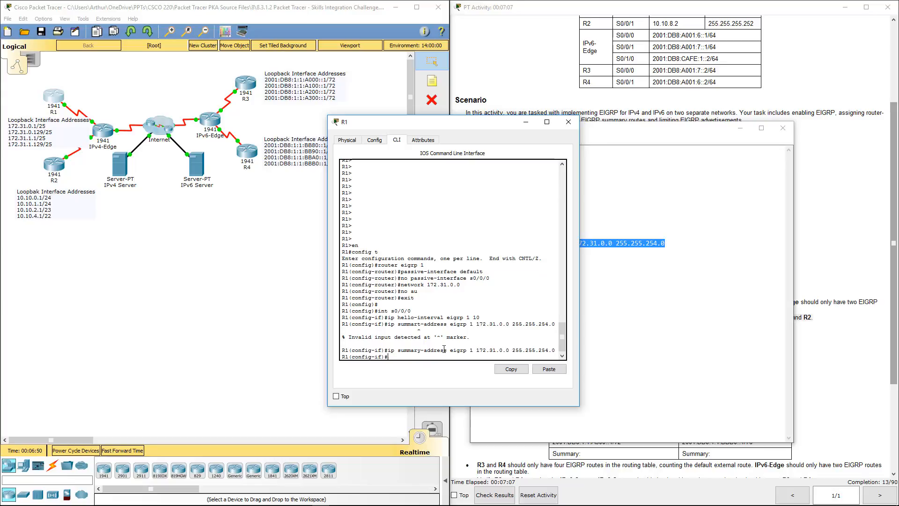
Correct the misspelled command to summary-address in the Notepad script and close R1's window.
left_click_drag(473, 123, 255, 159)
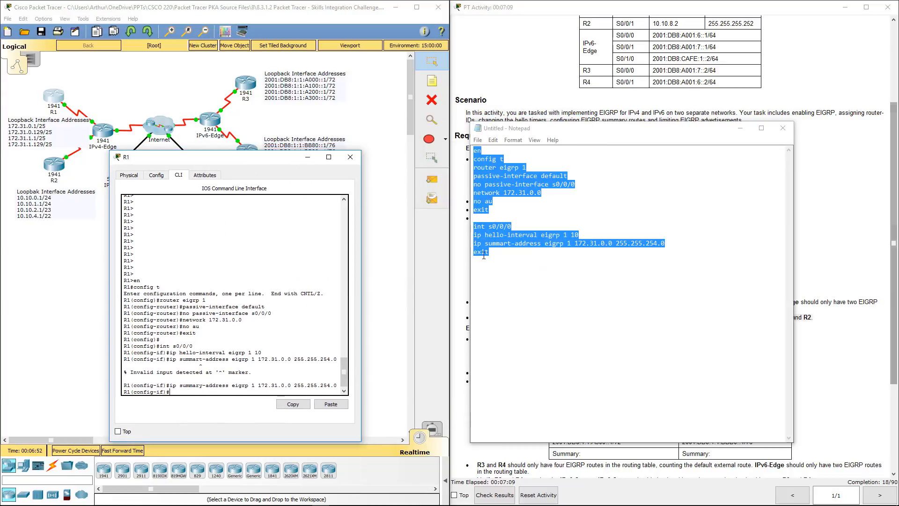
left_click(510, 244)
key("Delete")
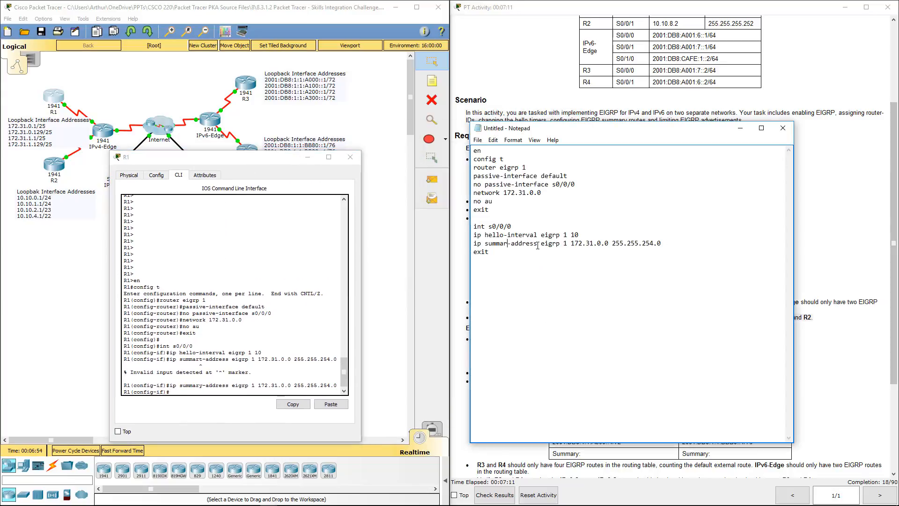
type("y")
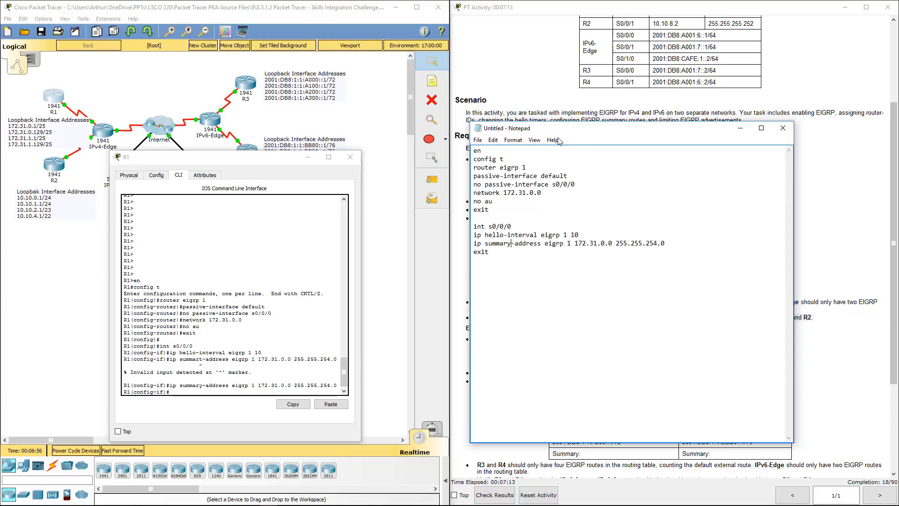
left_click(350, 157)
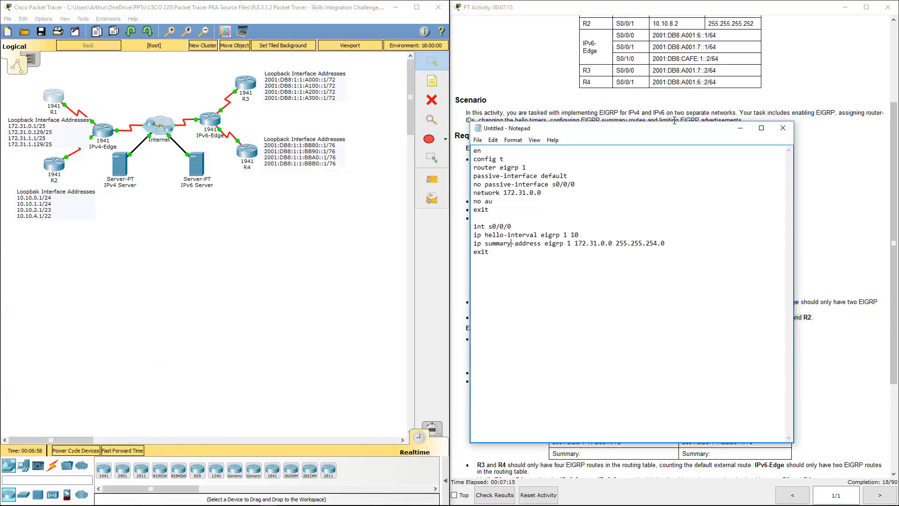
Adapt the script for R2 by setting s0/0/1 in both the no passive-interface line and the int line.
left_click_drag(654, 134, 278, 194)
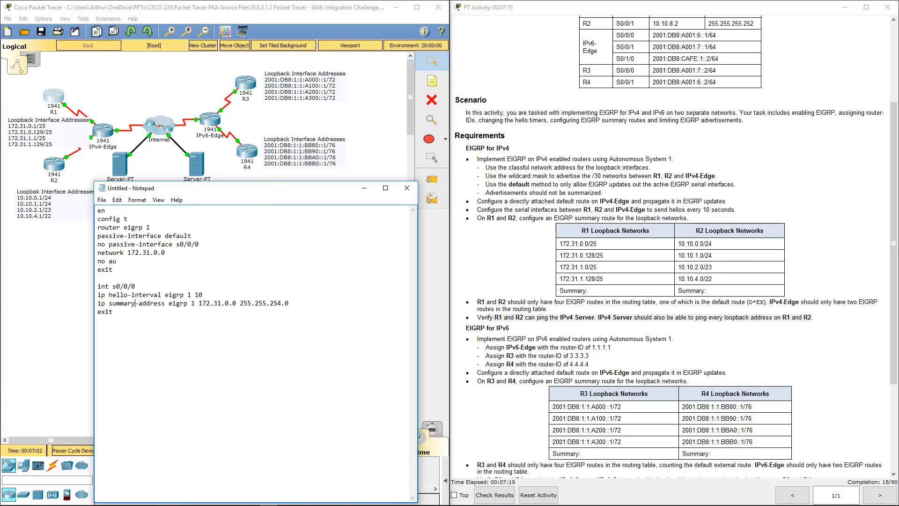
left_click(581, 242)
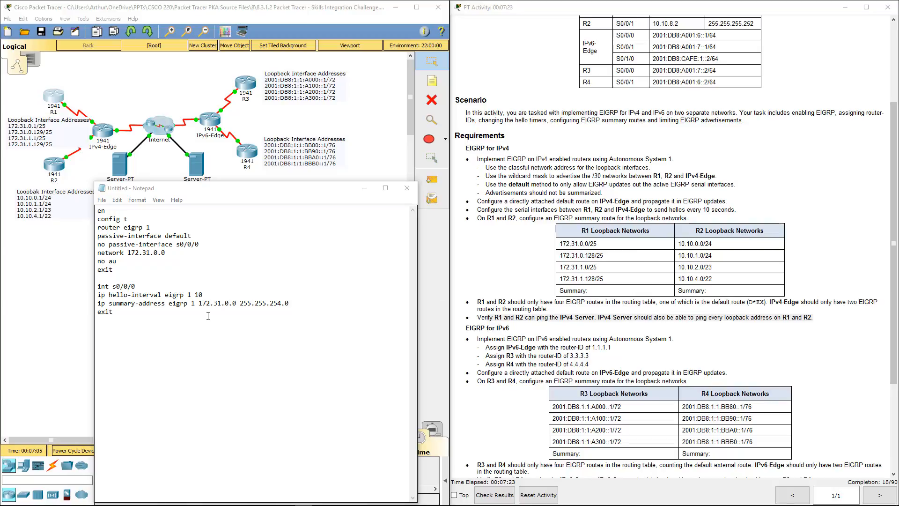
left_click(185, 296)
left_click_drag(127, 219, 152, 228)
left_click(105, 226)
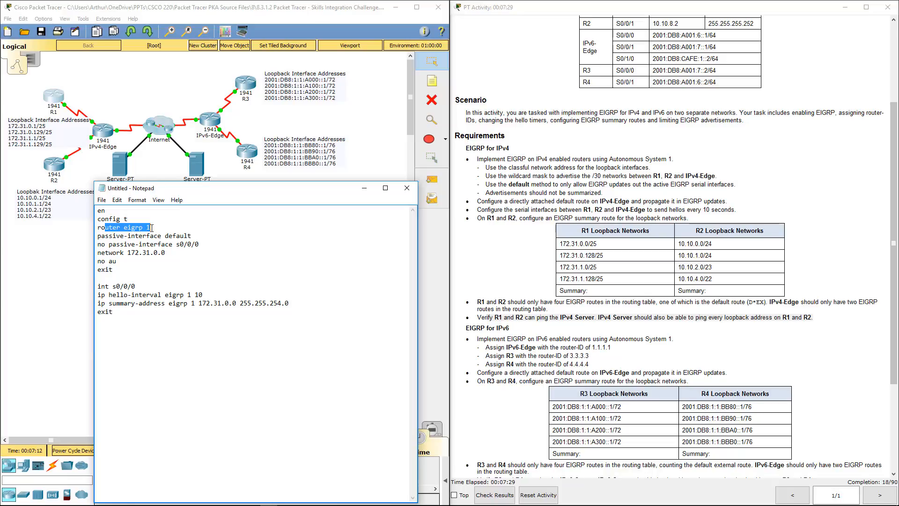
left_click(205, 242)
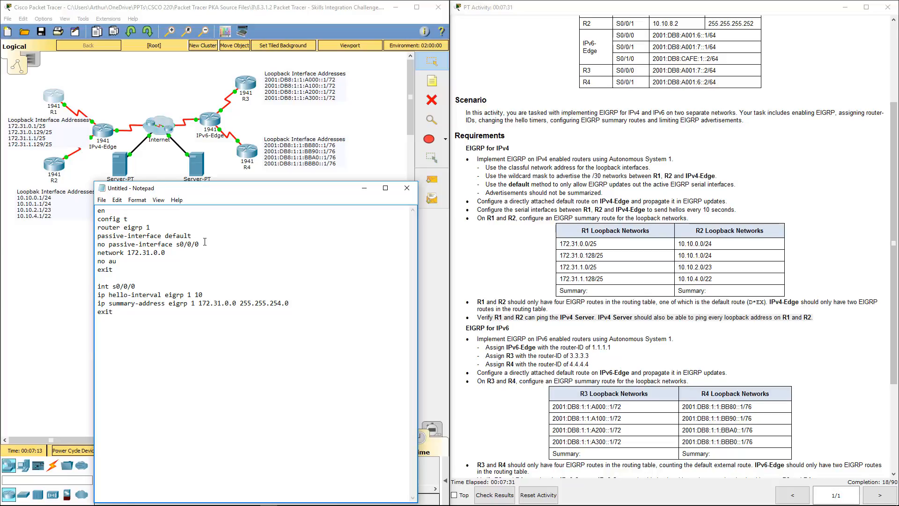
key("BackSpace")
type("1")
type("=")
key("BackSpace")
key("BackSpace")
type("1")
Replace the address in the script's network line with 10.0.0.0.
left_click_drag(166, 253, 129, 252)
type("10.0.0.0")
left_click(898, 316)
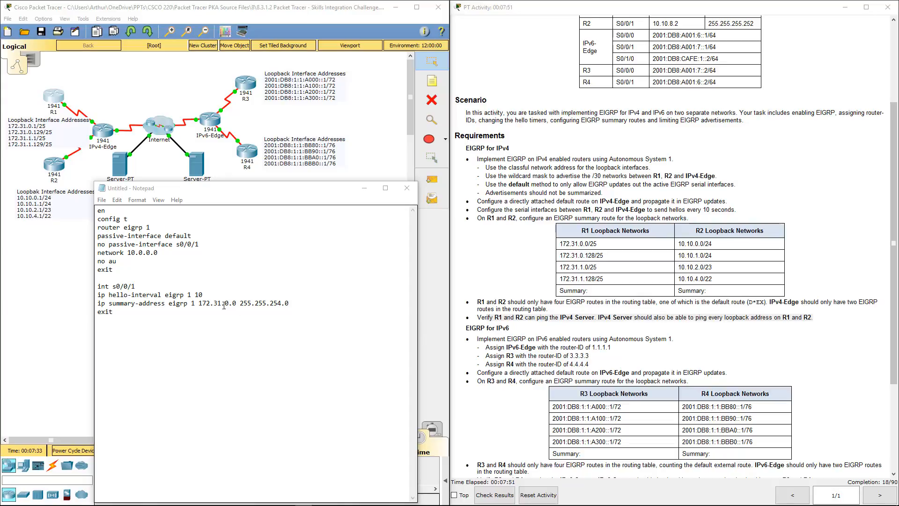
Check R2's loopback networks and set the script's EIGRP summary address to 10.10.0.0 255.255.248.0.
left_click_drag(120, 294, 211, 295)
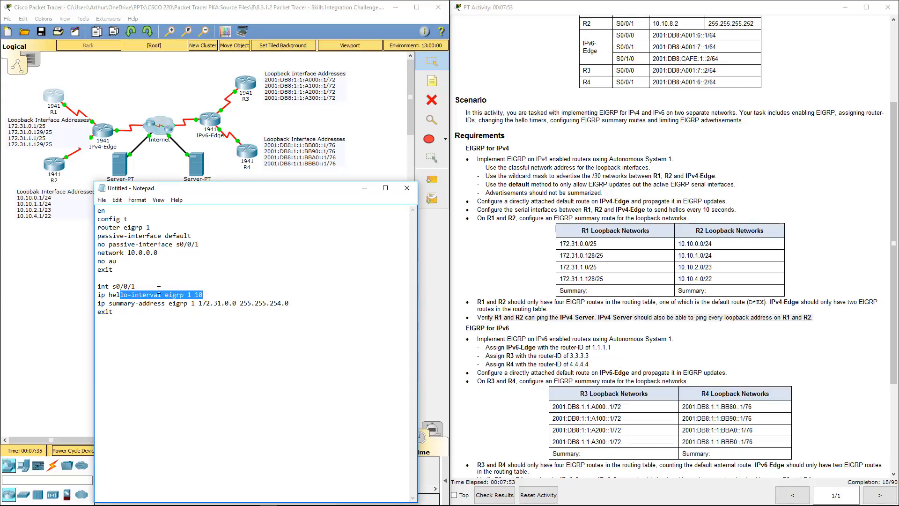
left_click(184, 294)
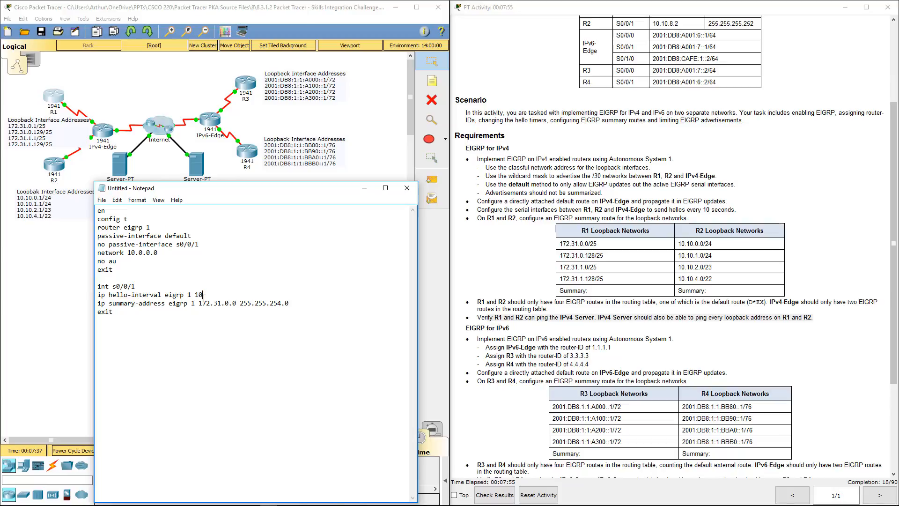
left_click_drag(312, 304, 200, 303)
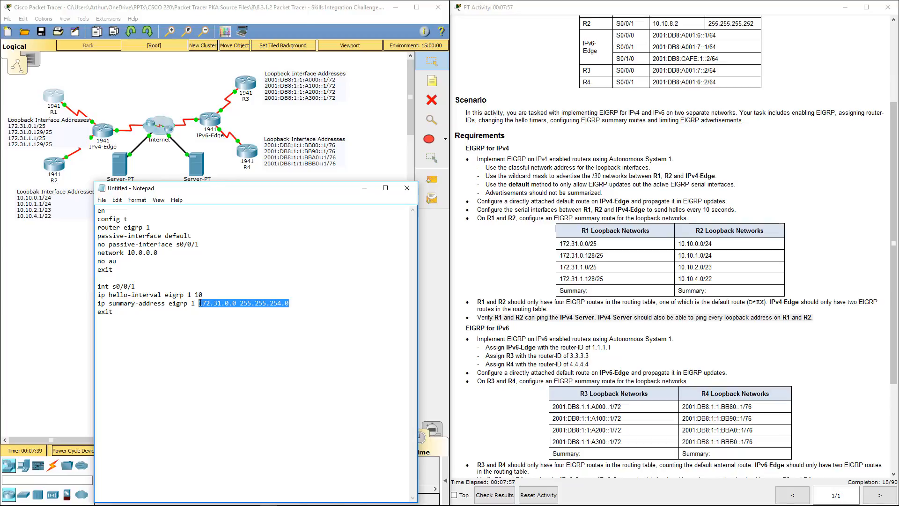
key("Delete")
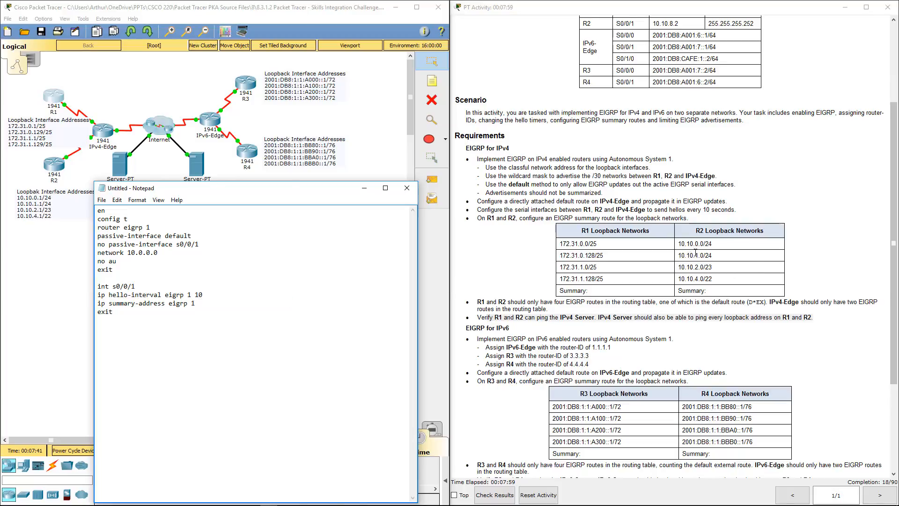
mouse_move(693, 243)
left_mouse_down()
mouse_move(712, 279)
mouse_move(698, 270)
mouse_move(689, 244)
left_mouse_up()
left_click(898, 300)
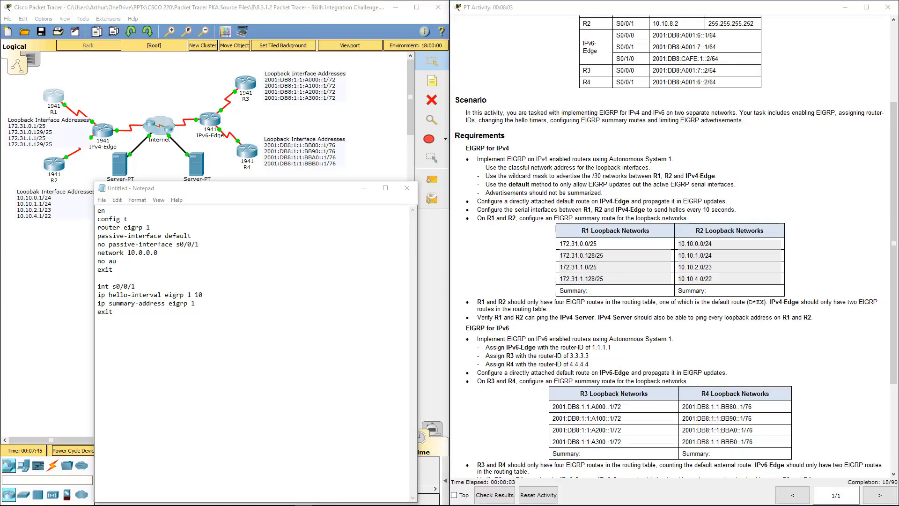
left_click(207, 302)
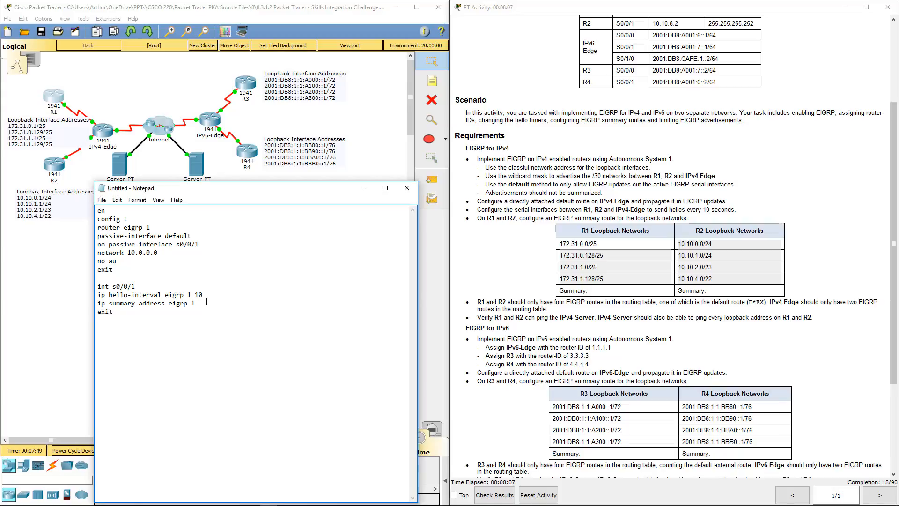
type("10.10.0.0 255.255.248.0")
left_click(898, 347)
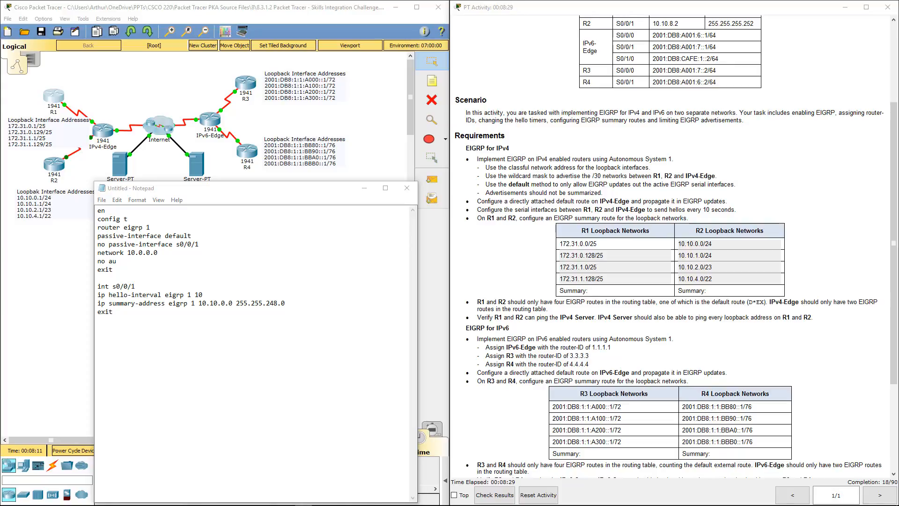
Copy the whole revised script, run it in R2's command line interface, and close the router's window.
left_click_drag(94, 314, 86, 204)
key("ctrl+c")
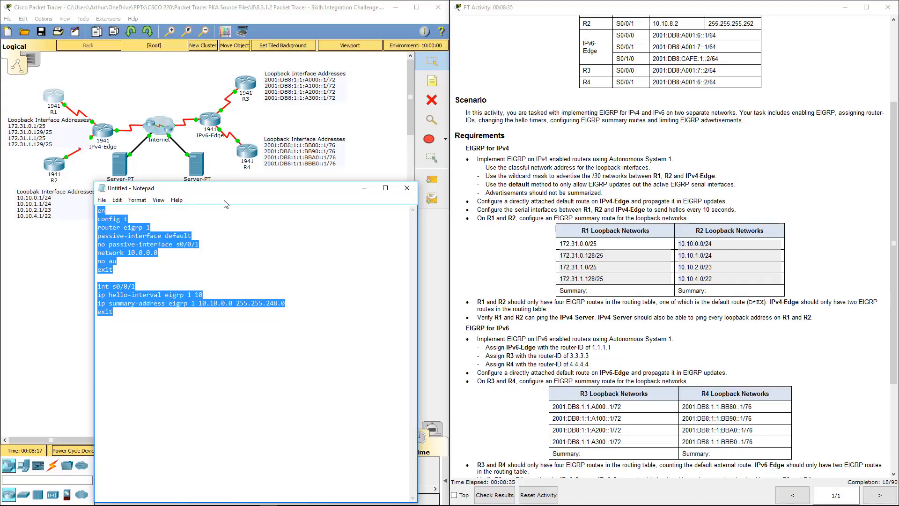
left_click_drag(228, 190, 538, 206)
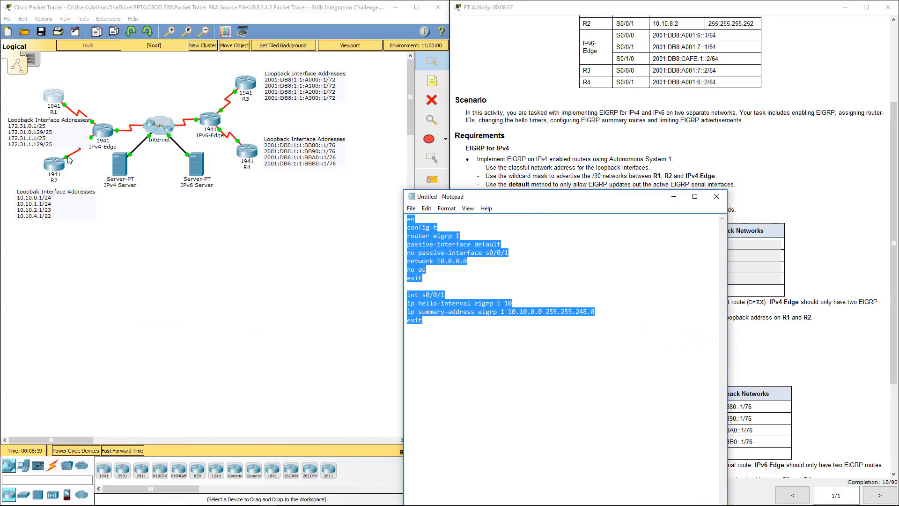
left_click(61, 173)
left_click(397, 139)
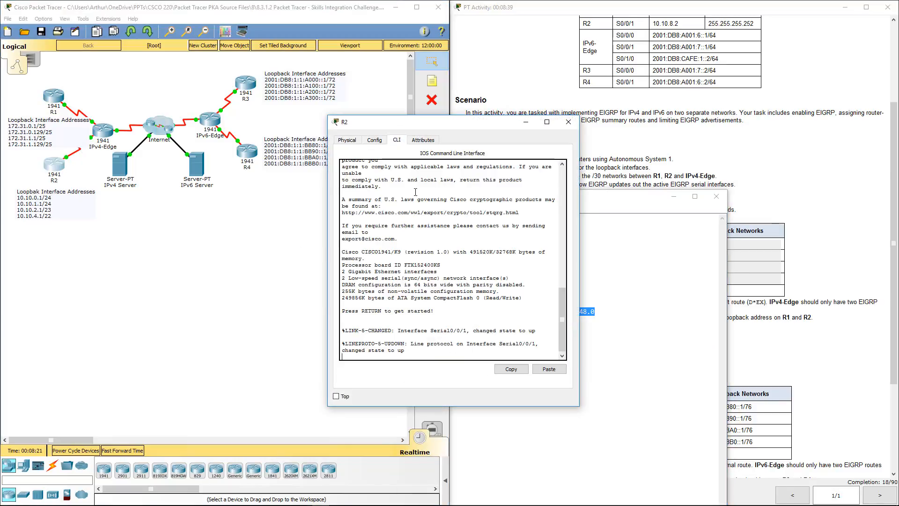
key("Return")
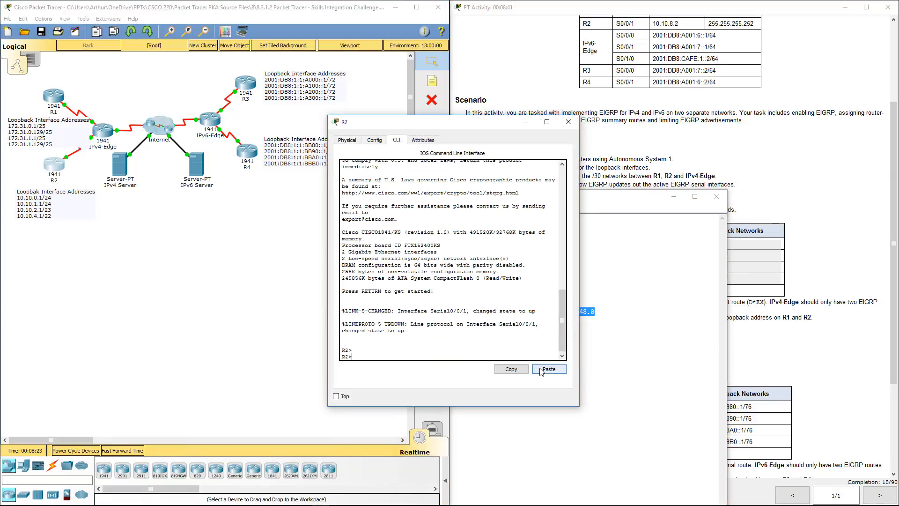
left_click(542, 370)
key("Return")
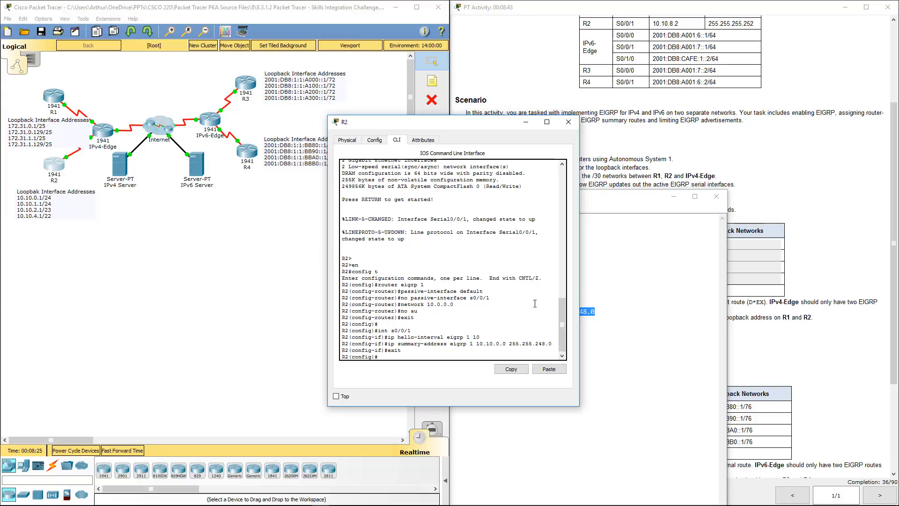
left_click(570, 123)
Move Notepad aside and examine the EIGRP for IPv4 requirements that apply to IPv4-Edge, including its default route.
left_click(579, 202)
left_click(694, 199)
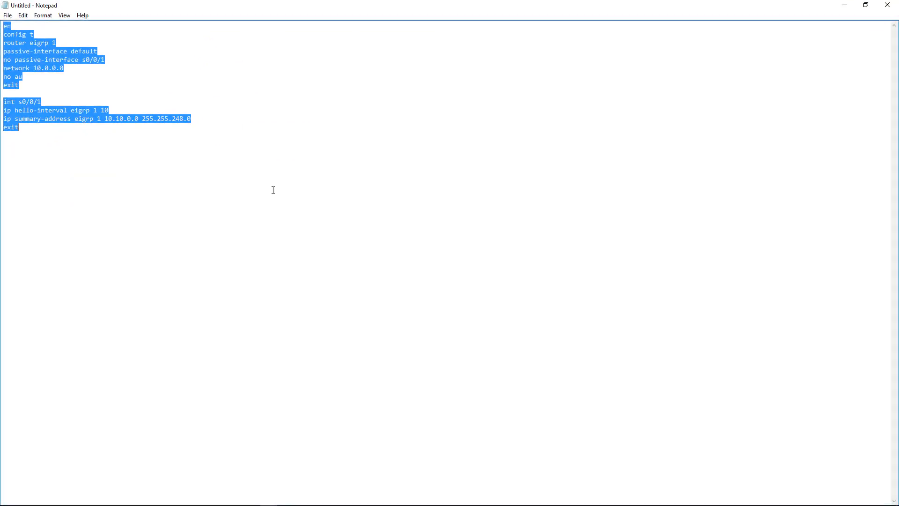
left_click_drag(448, 9, 0, 155)
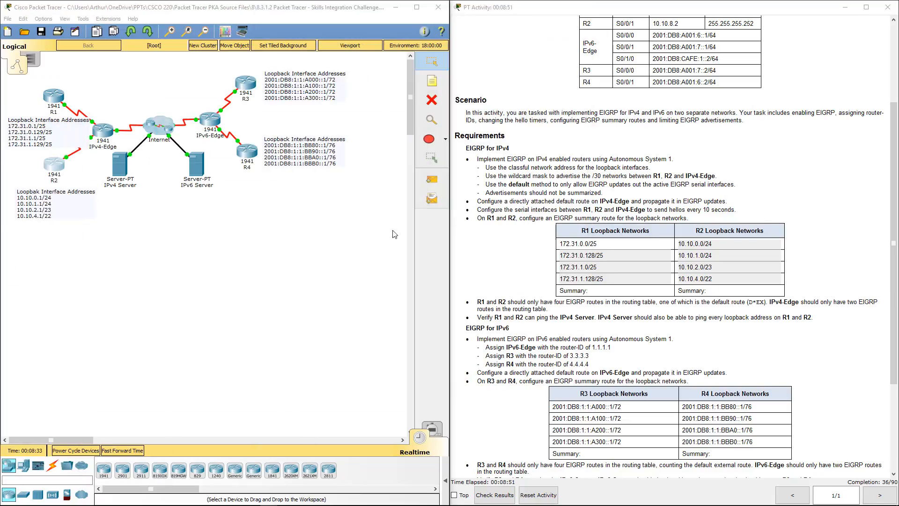
left_click_drag(458, 134, 815, 317)
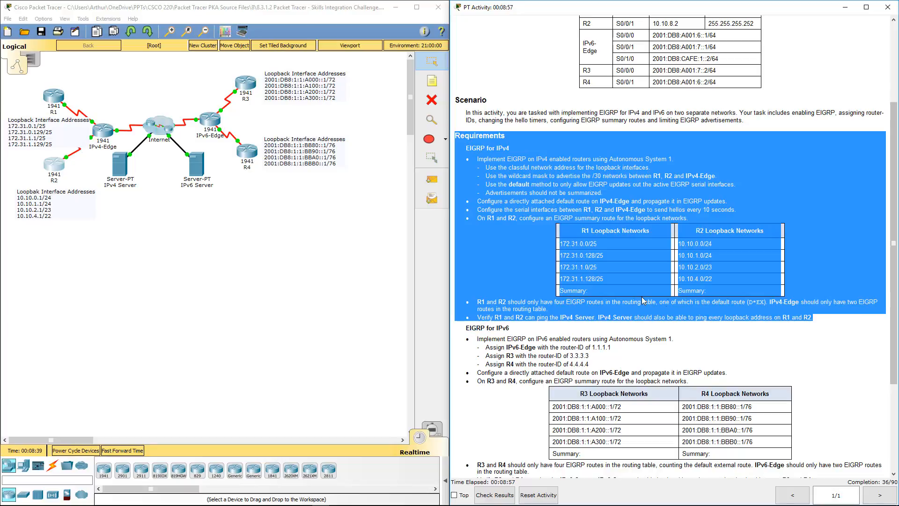
left_click_drag(895, 286, 895, 363)
left_click(598, 92)
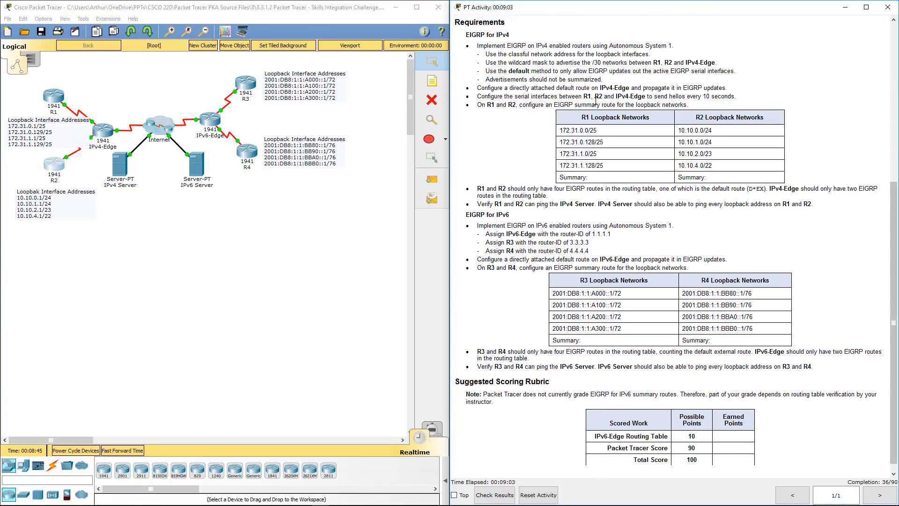
left_click_drag(600, 89, 631, 89)
Bring the Notepad script back beside the instructions and add a no passive-interface s0/0/0 line above the s0/0/1 one.
left_click_drag(1, 123, 226, 138)
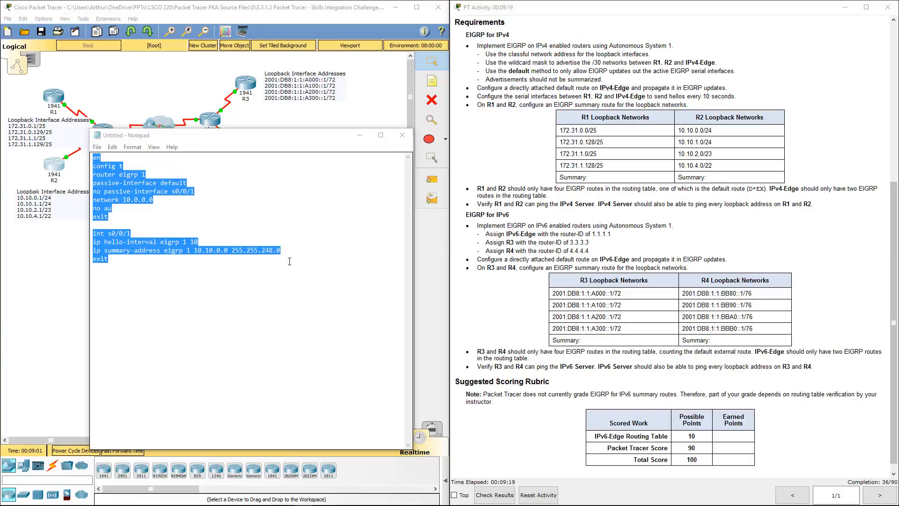
left_click(242, 236)
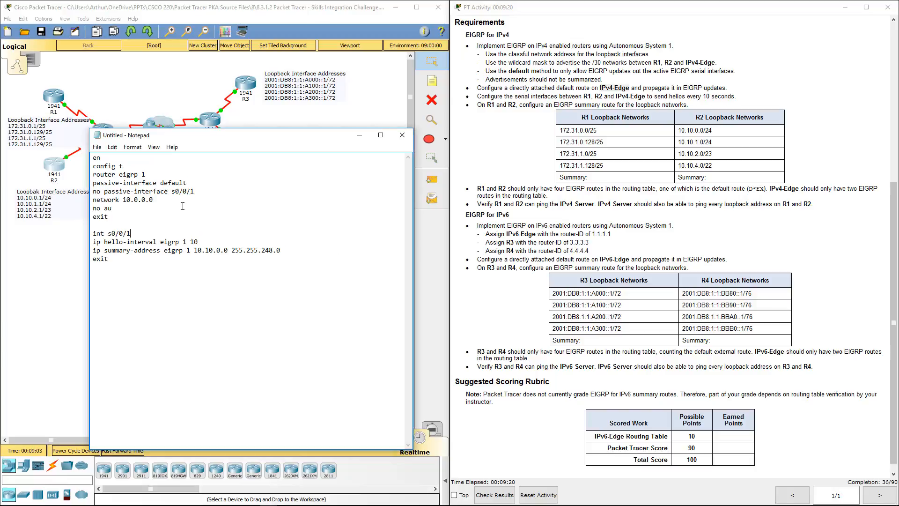
key("Return")
left_click_drag(195, 200, 94, 197)
key("ctrl+c")
left_click(208, 188)
key("ctrl+v")
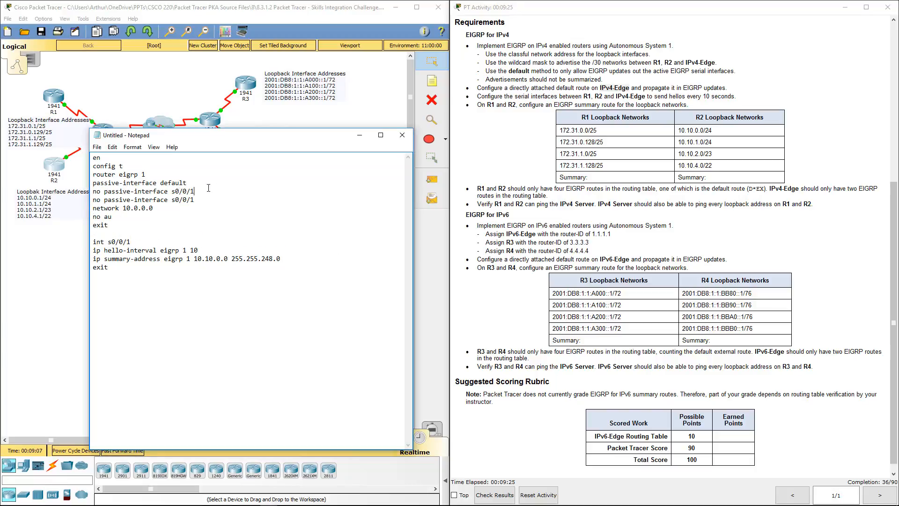
key("BackSpace")
type("0")
Duplicate the script's interface block above the existing one and set the copy's interface to s0/0/0.
left_click_drag(281, 259, 90, 245)
left_click(127, 227)
key("Return")
key("Return")
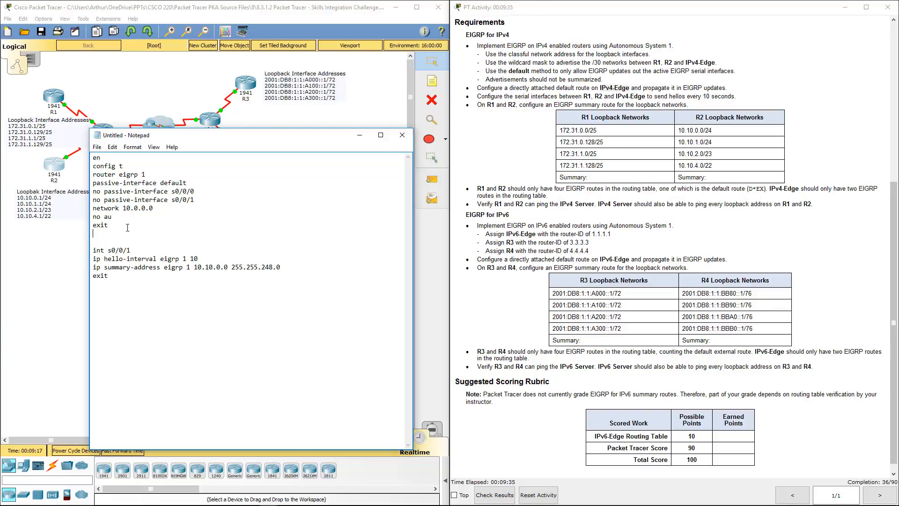
key("ctrl+v")
left_click(137, 242)
key("BackSpace")
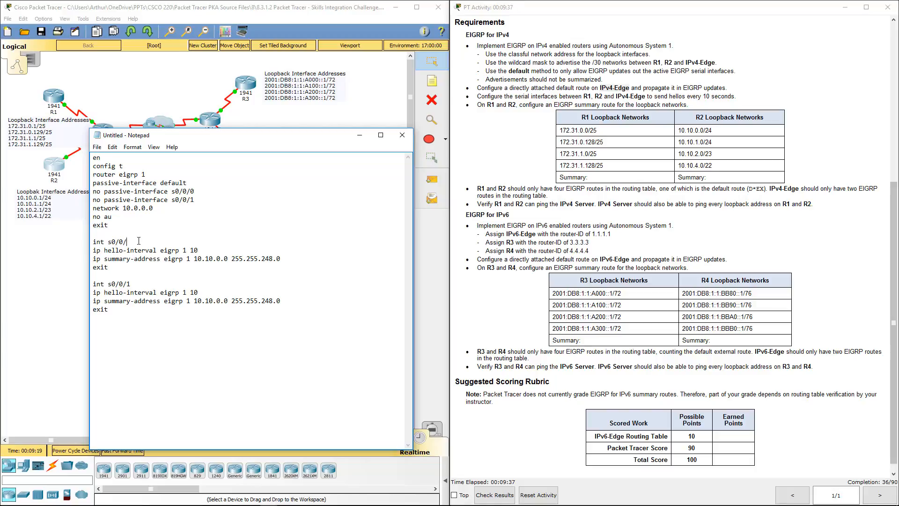
type("0")
Add a network 172.31.6.0 line above the network 10.0.0.0 line in the script's EIGRP block.
left_click_drag(158, 210, 123, 211)
left_click(199, 200)
key("Return")
double_click(110, 217)
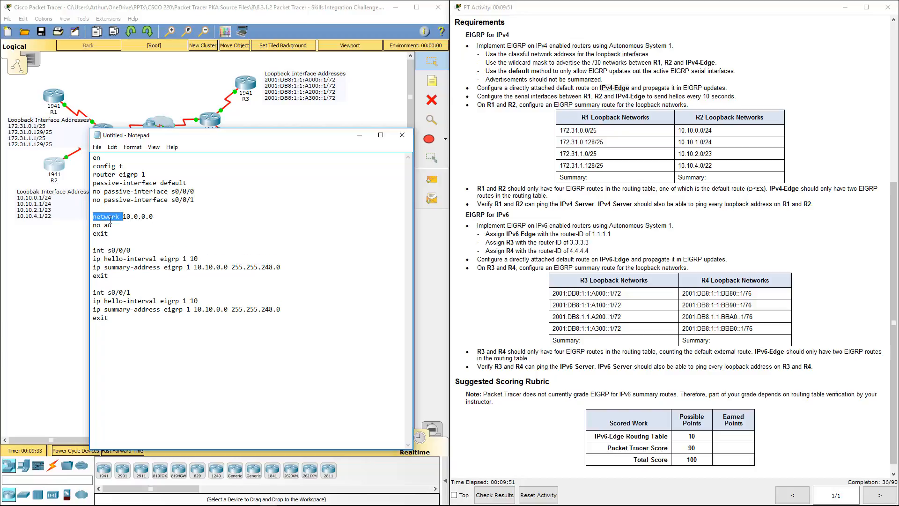
key("ctrl+c")
left_click(116, 208)
key("ctrl+v")
type("172.31.")
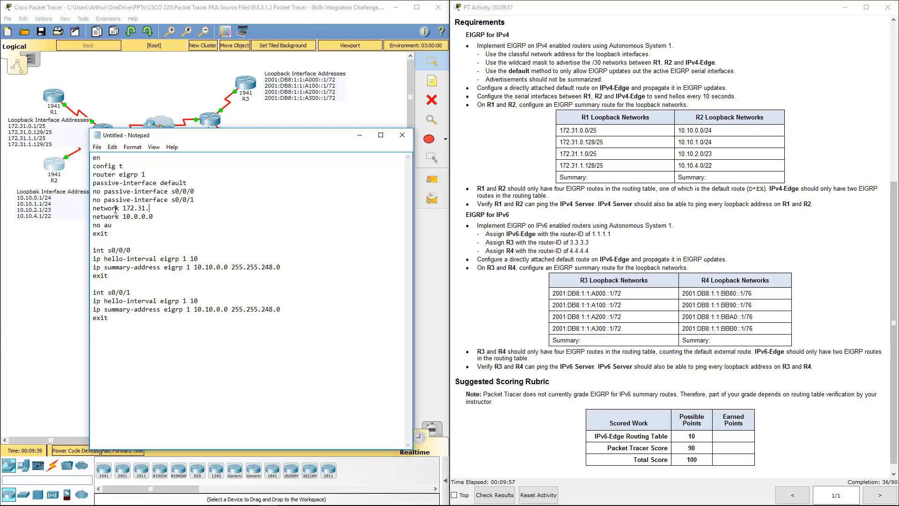
type("6.0")
Check IPv4-Edge's S0/0/0 address in the addressing table and append wildcard mask 0.0.0.3 to the 172.31.6.0 network line.
left_click(526, 161)
scroll(526, 160, "up", 5)
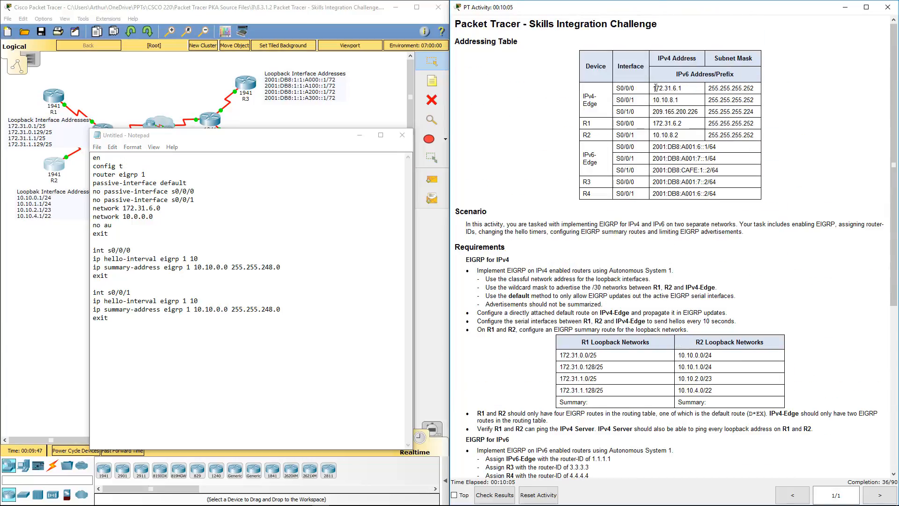
left_click_drag(655, 87, 685, 85)
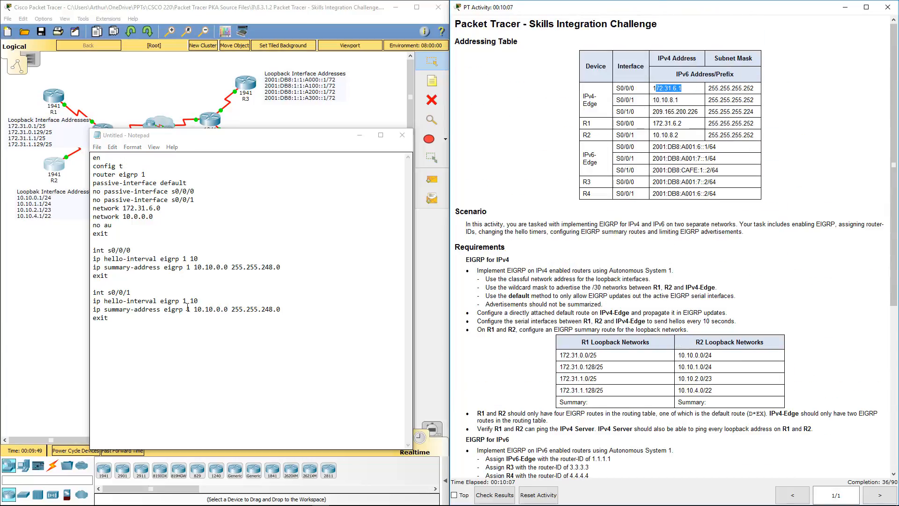
left_click(176, 209)
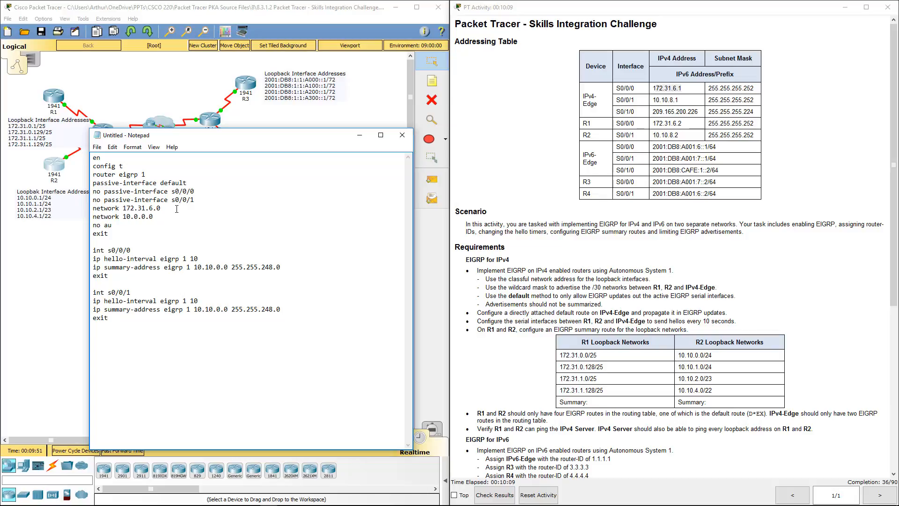
type("0.0.0.3")
Check IPv4-Edge's S0/0/1 address in the addressing table and change the second network line to network 10.10.8.0 0.0.0.3.
left_click_drag(664, 102, 695, 98)
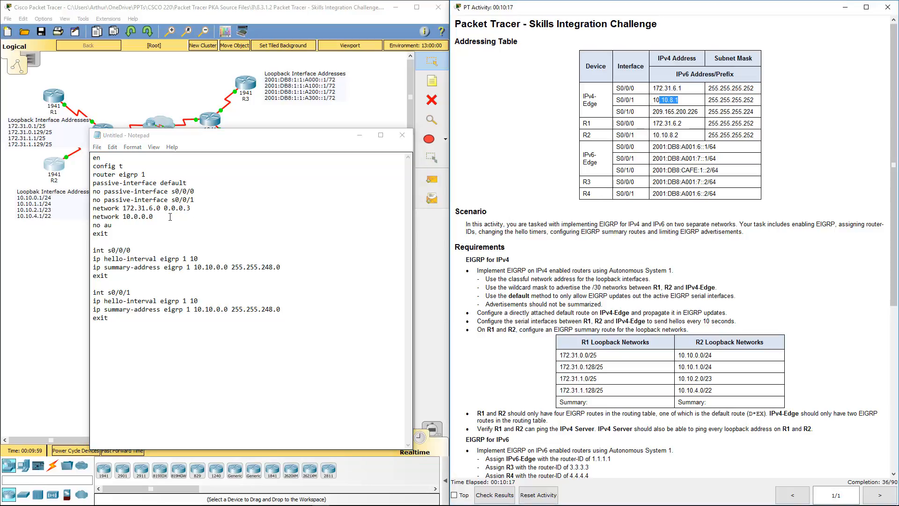
left_click(170, 217)
key("BackSpace")
key("BackSpace")
key("BackSpace")
key("BackSpace")
key("BackSpace")
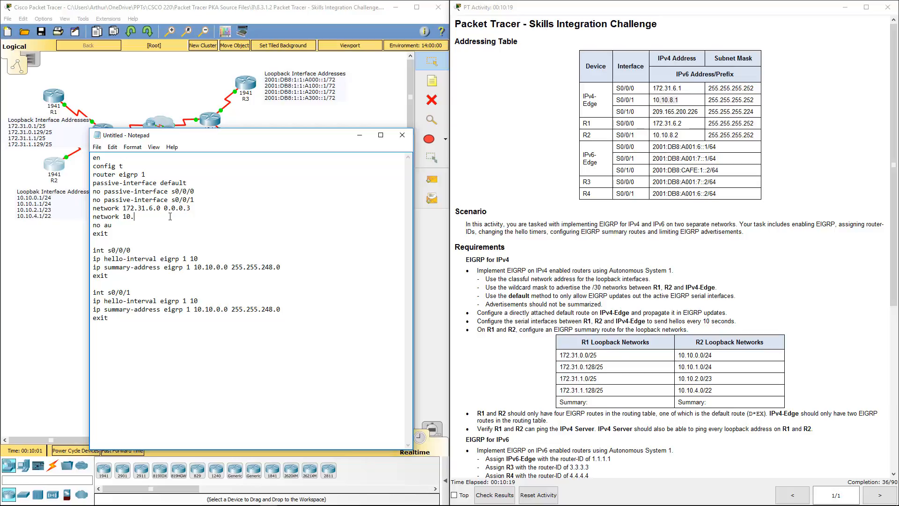
type("10.8.0 0.0.0.3")
Add the default route line ip route 0.0.0.0 0.0.0.0 s0/1/0 directly above the int s0/0/0 block.
key("Return")
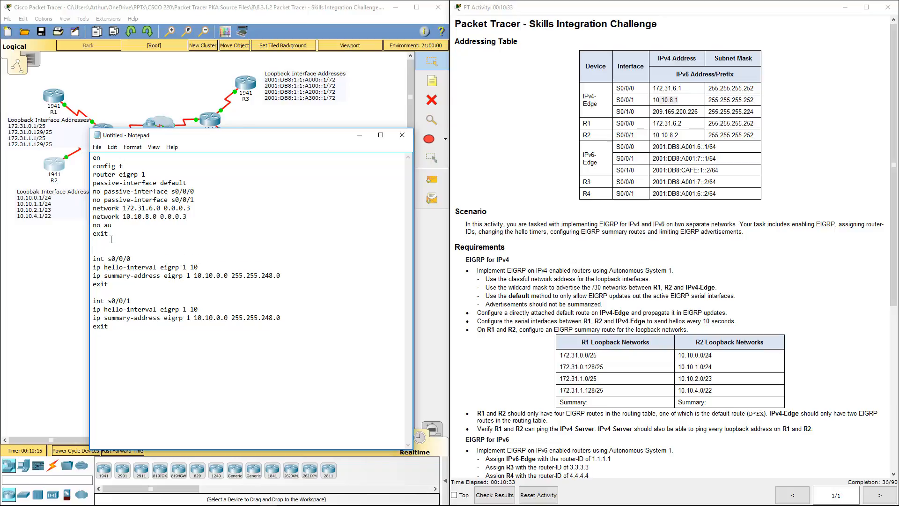
type("ip route 0.0.0.0 0.0.0.0. s0/1/0")
left_click(192, 217)
Insert a blank line after no au and move the default route line up between config t and router eigrp 1.
left_click(119, 230)
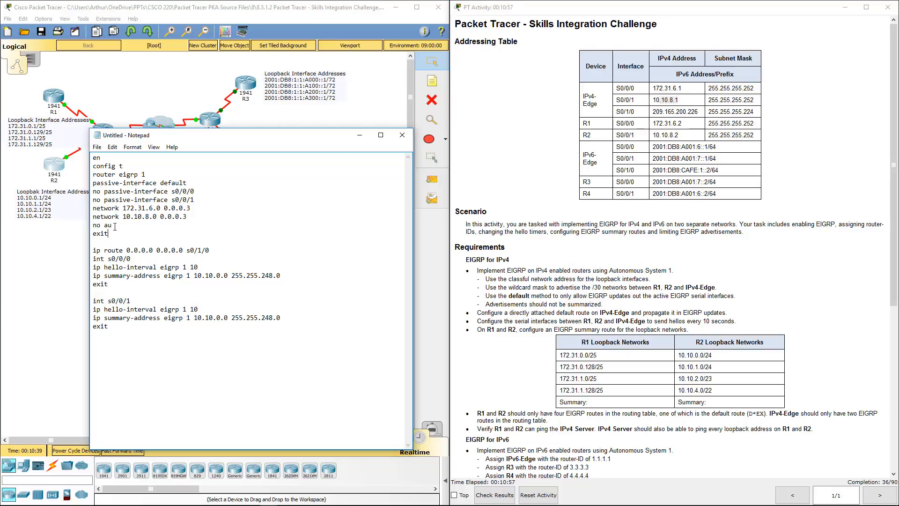
key("Return")
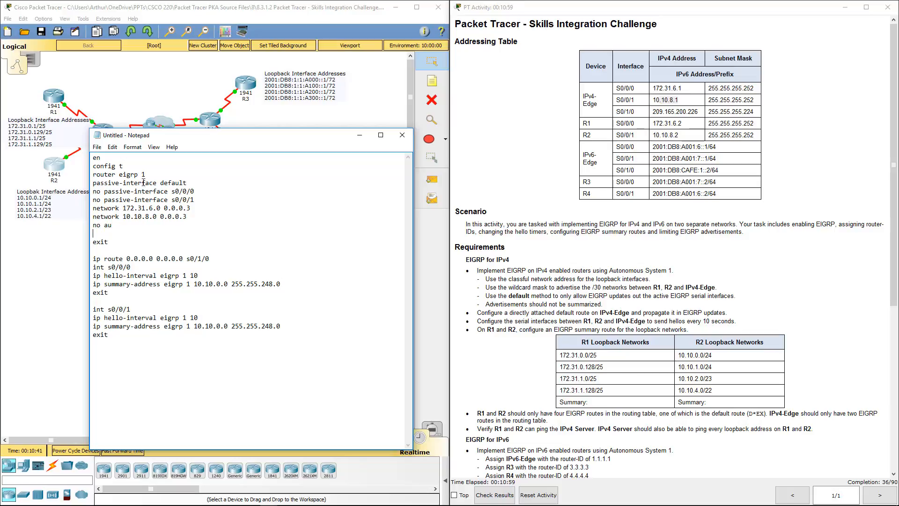
left_click(145, 167)
key("Return")
key("Return")
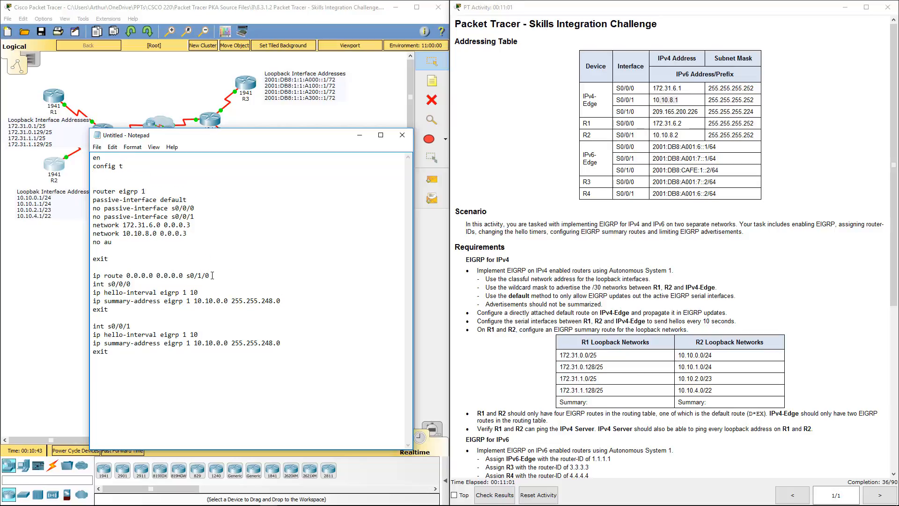
left_click_drag(210, 275, 93, 274)
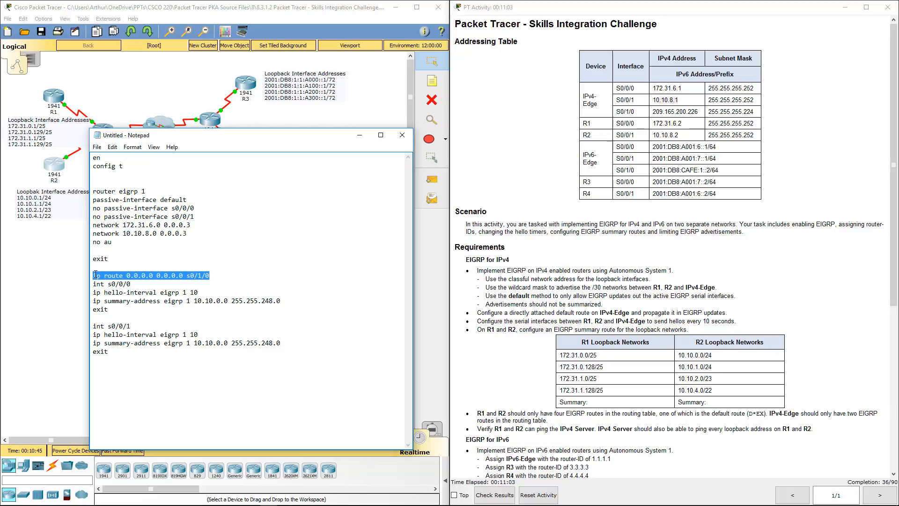
key("ctrl+x")
left_click(123, 182)
key("ctrl+v")
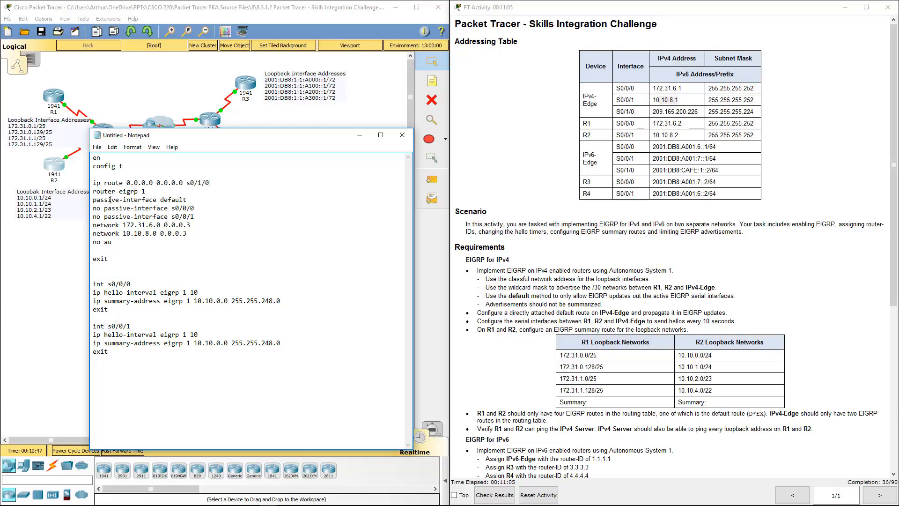
key("Return")
Add redistribute static below no au in the EIGRP block and review it together with the default route line.
left_click(105, 256)
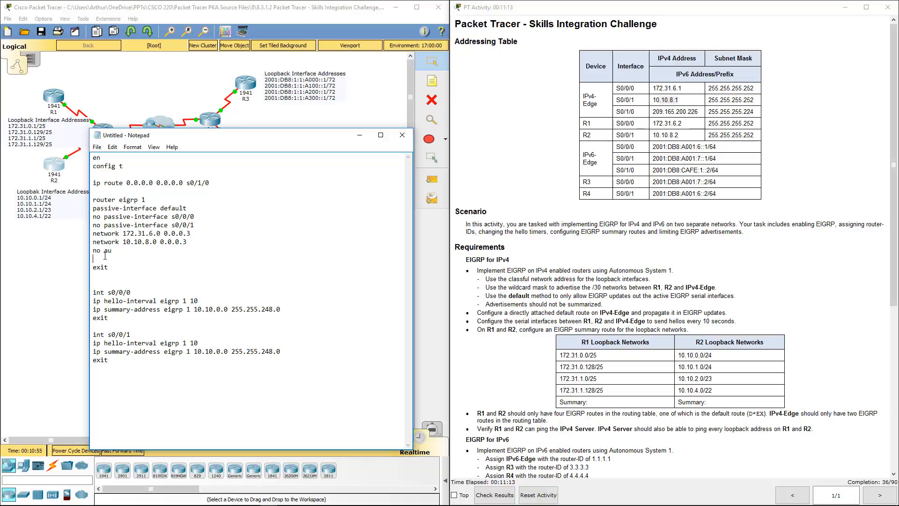
type("redistribute static")
left_click_drag(169, 260, 92, 261)
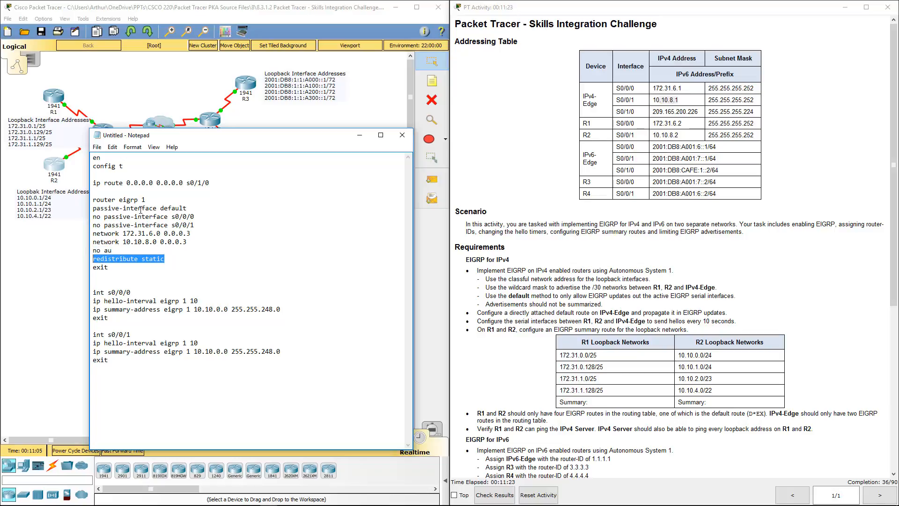
left_click_drag(212, 183, 117, 176)
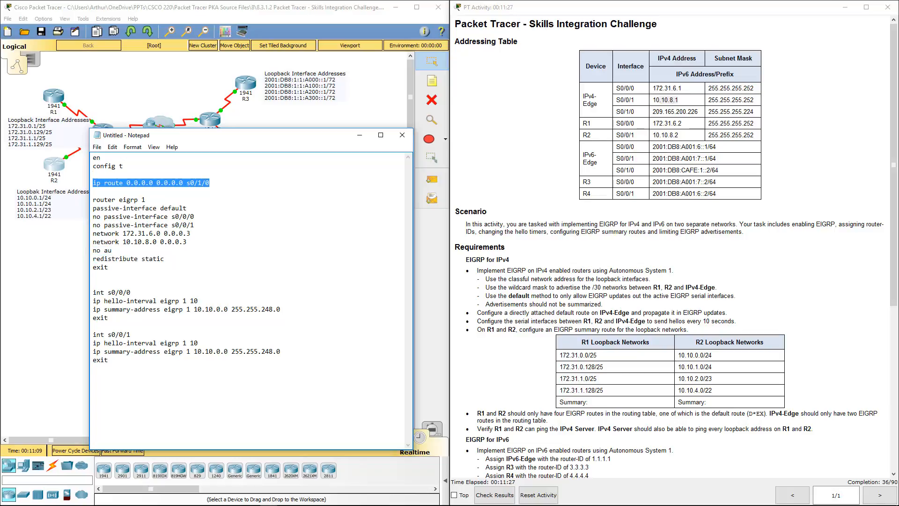
key("alt+Tab")
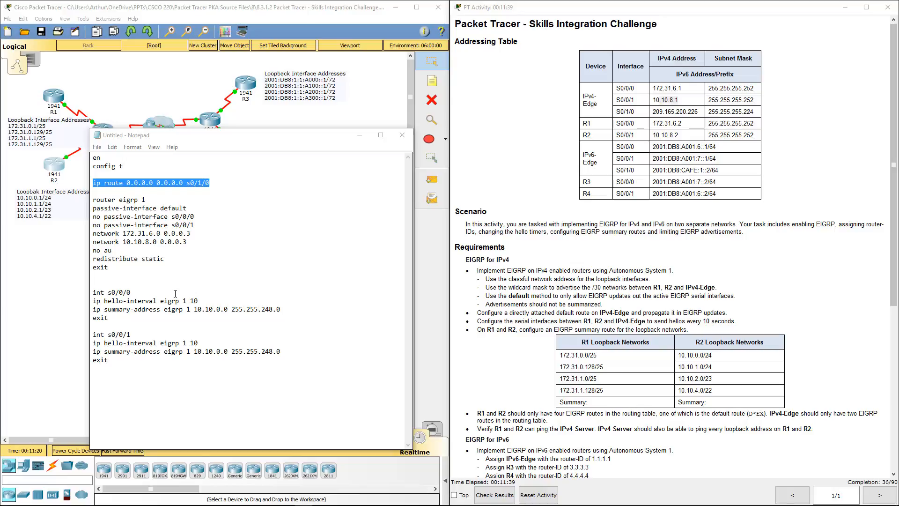
Remove the ip summary-address lines from both the s0/0/0 and s0/0/1 interface blocks.
left_click_drag(282, 309, 92, 309)
key("BackSpace")
key("BackSpace")
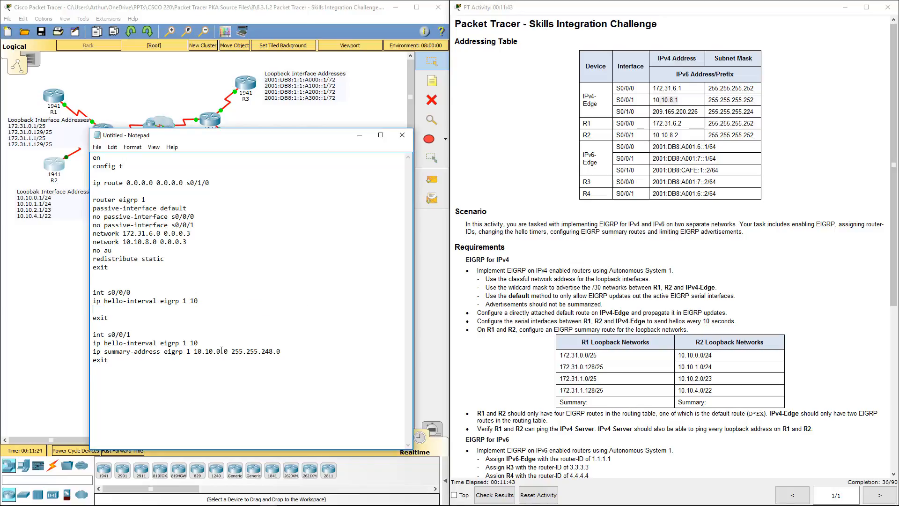
left_click_drag(281, 343, 92, 343)
key("BackSpace")
key("BackSpace")
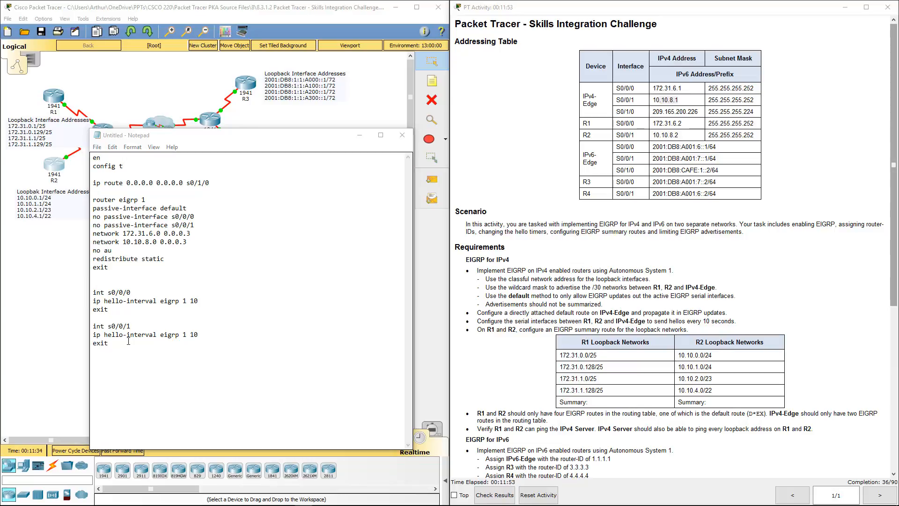
Copy the whole script, run it in IPv4-Edge's command line interface, and close the router's window.
left_click_drag(111, 345, 84, 157)
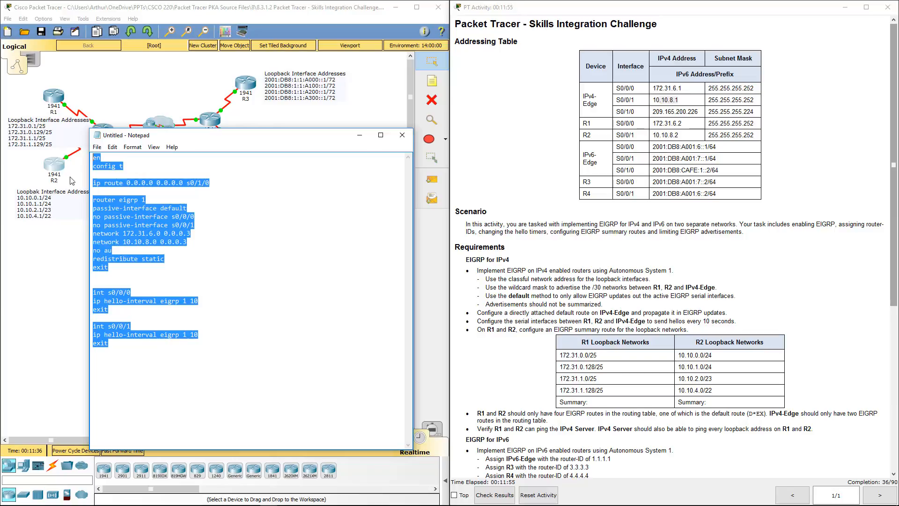
left_click_drag(239, 136, 654, 147)
left_click(108, 132)
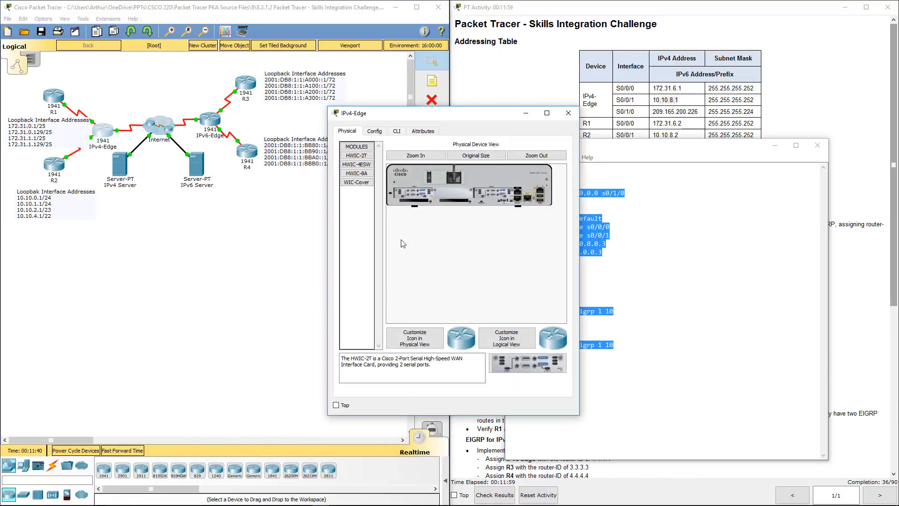
left_click(396, 131)
key("Return")
key("Return")
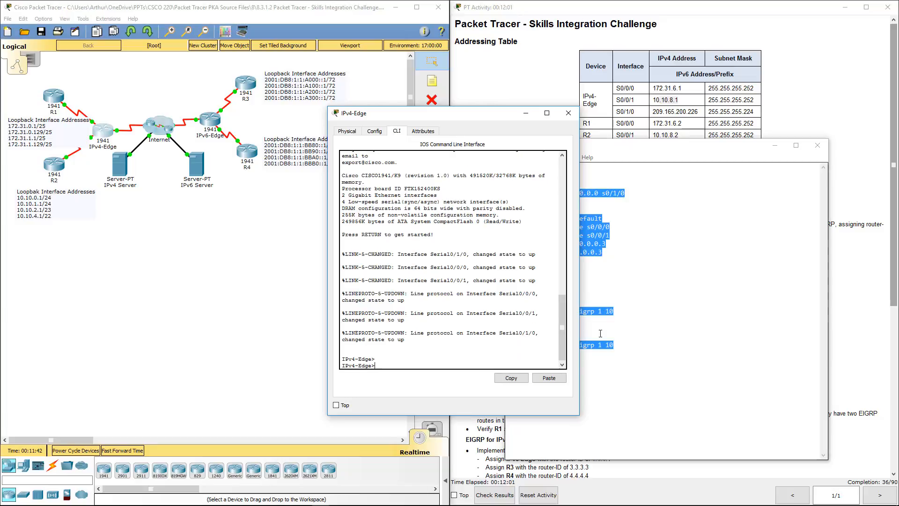
left_click(549, 378)
left_click(511, 305)
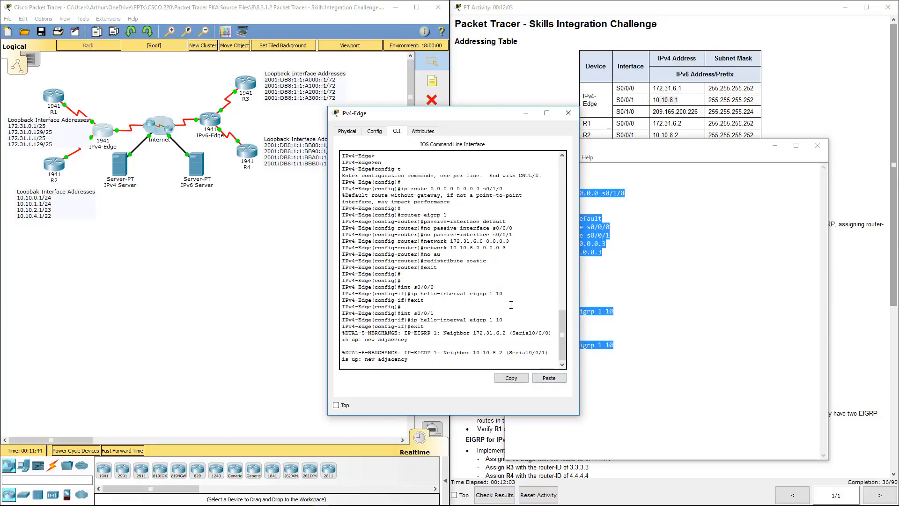
key("Return")
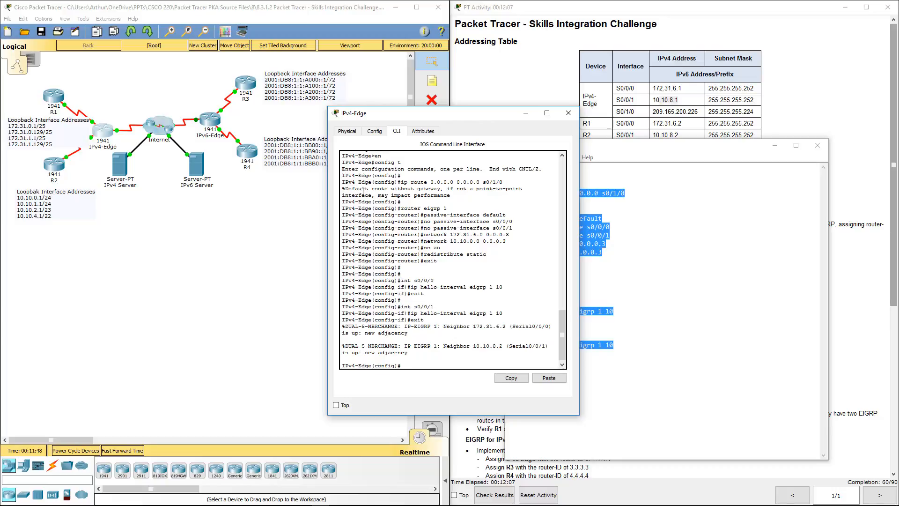
left_click_drag(363, 192, 520, 192)
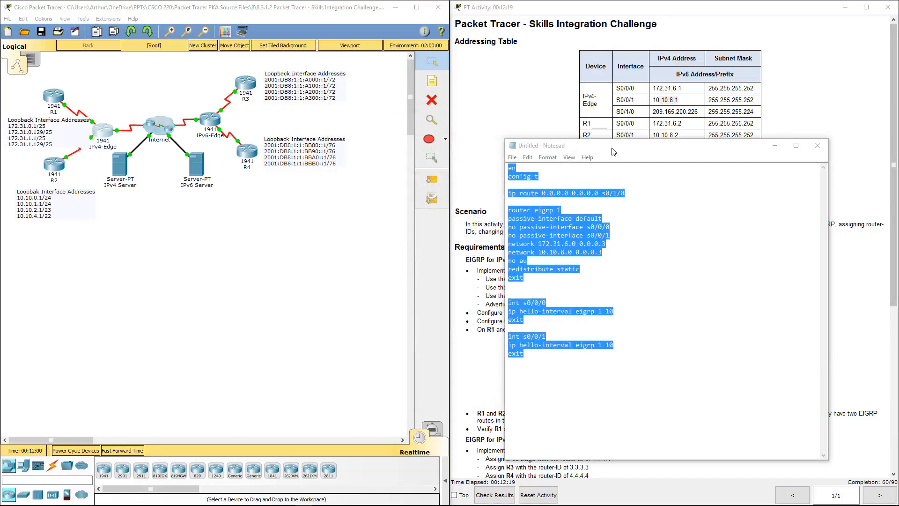
Move Notepad aside and examine the EIGRP for IPv6 requirements in the activity instructions.
left_click_drag(611, 148, 0, 106)
left_click(655, 266)
scroll(656, 265, "down", 3)
scroll(657, 266, "down", 5)
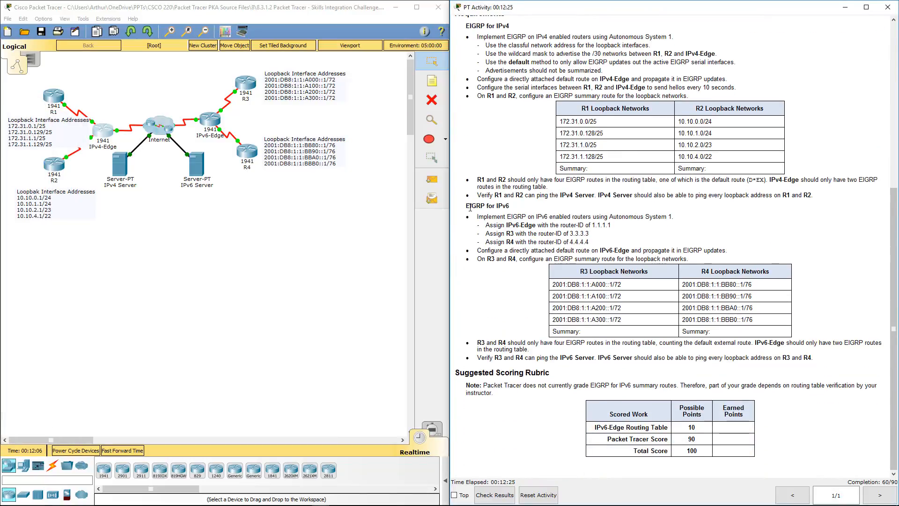
left_click_drag(470, 207, 832, 357)
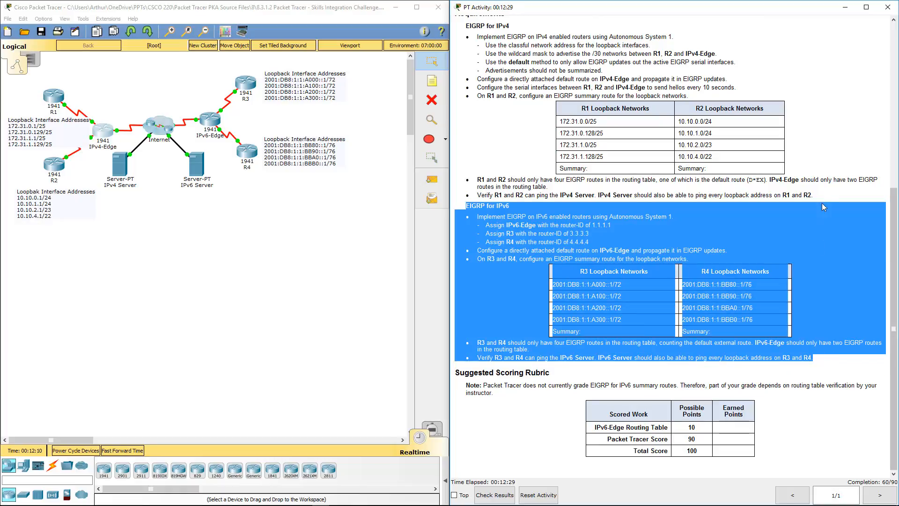
left_click(829, 181)
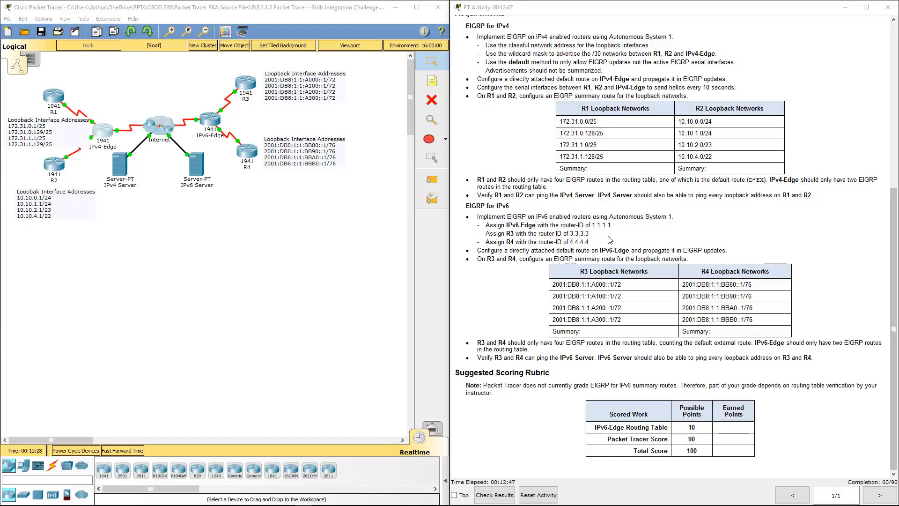
Bring Notepad back beside the instructions and clear the old script, keeping only the en and config t lines.
left_click_drag(0, 102, 257, 137)
left_click(301, 317)
left_click_drag(172, 360, 153, 172)
key("Delete")
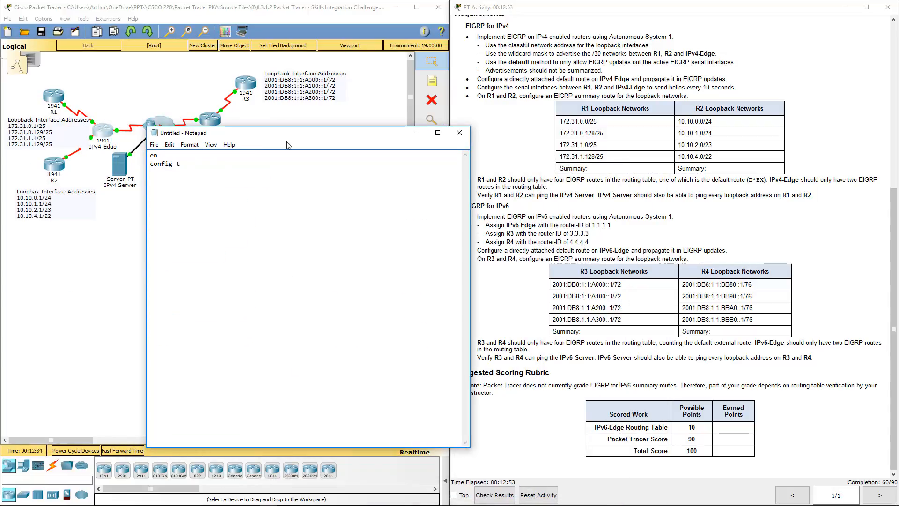
left_click_drag(288, 137, 253, 180)
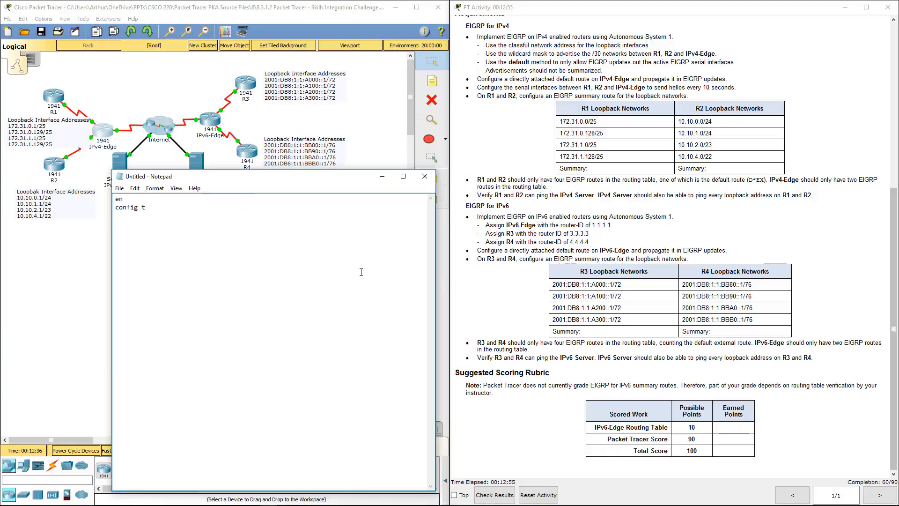
Add an ipv6 unicast-routing line below config t.
type("ipv4")
key("BackSpace")
type("6 unicast-routing")
key("Return")
Write the IPv6 EIGRP block with ipv6 router eigrp 1, eigrp router-id 1.1.1.1, no shut and exit.
type("ipv6 eigrp")
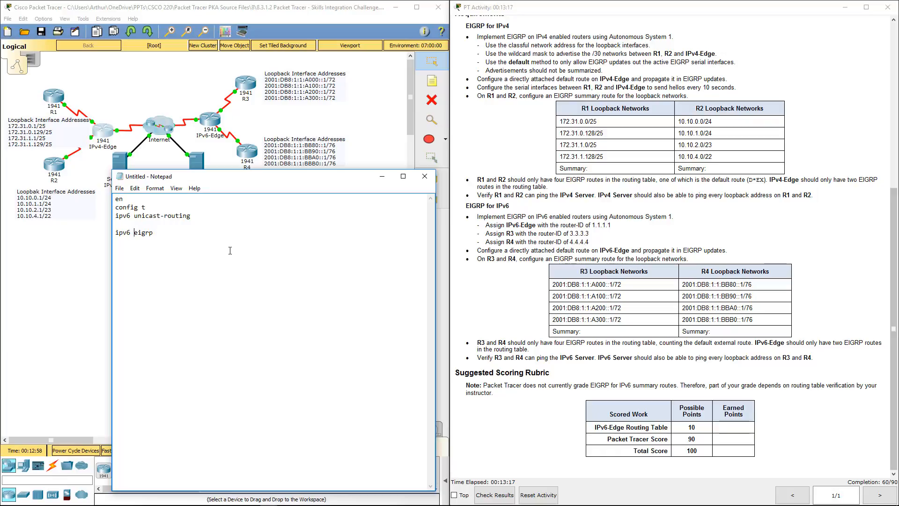
key("BackSpace")
key("BackSpace")
key("BackSpace")
key("BackSpace")
key("BackSpace")
type("router eigrp 1")
key("Return")
type("eigrp router-id 1.1.1.1")
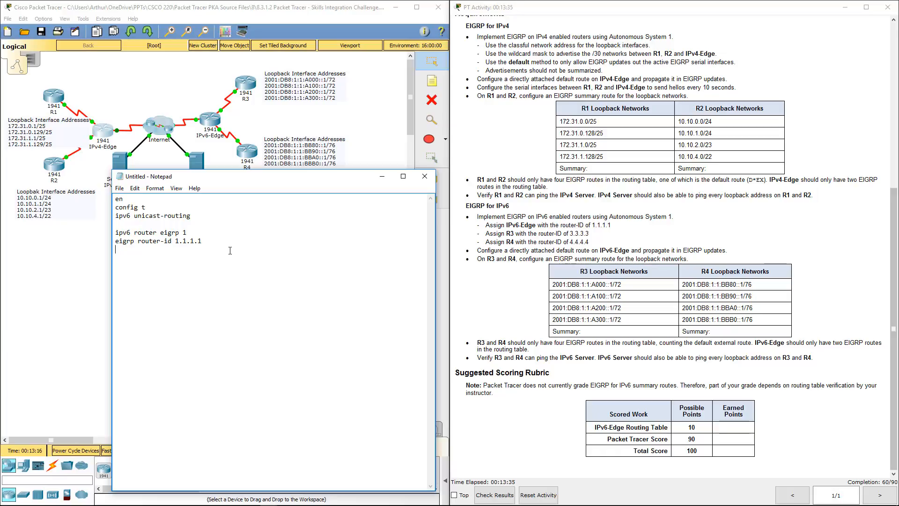
type("no shut")
key("Return")
type("exit")
Add int s0/0/0 and int s0/0/1 lines below the IPv6 EIGRP block, leaving space between them.
key("Return")
key("Return")
type("int s0/0/0")
key("Return")
key("Return")
type("int s0/0/1")
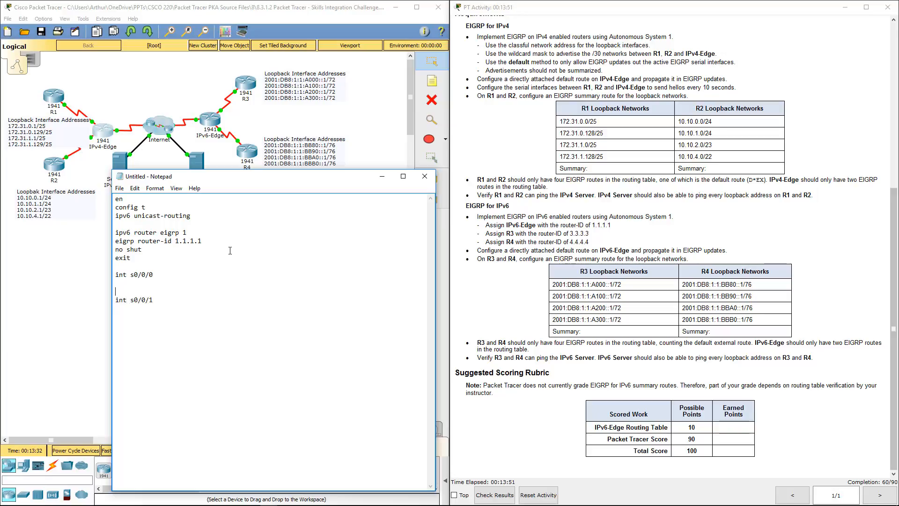
Add an ipv6 eigrp 1 line directly beneath int s0/0/0.
type("ipv6 eigrp 1")
key("shift+Left")
key("shift+Left")
key("shift+Left")
key("shift+Left")
key("shift+Left")
key("shift+Left")
key("shift+Left")
key("shift+Left")
key("shift+Left")
key("shift+Left")
key("shift+Left")
key("shift+Left")
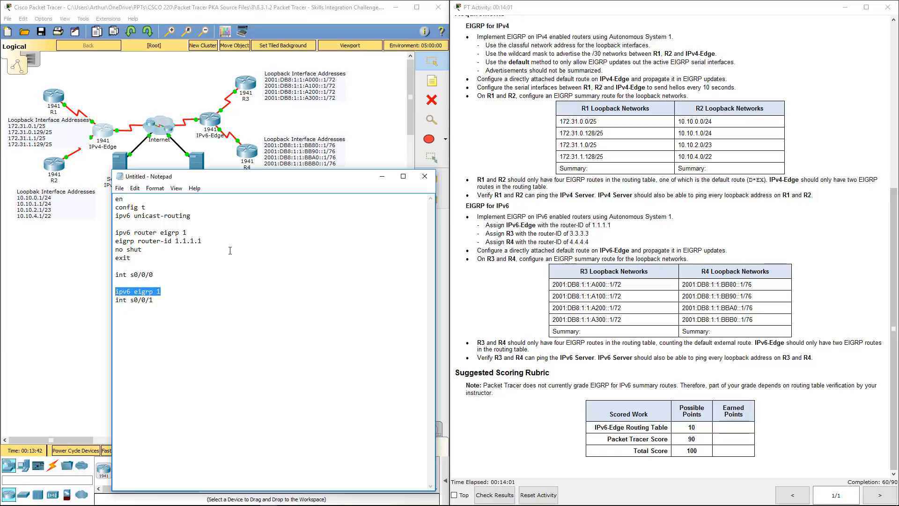
key("ctrl+x")
key("ctrl+v")
Add ipv6 eigrp 1 and exit beneath int s0/0/1, and finish the int s0/0/0 block with exit.
key("Down")
key("Down")
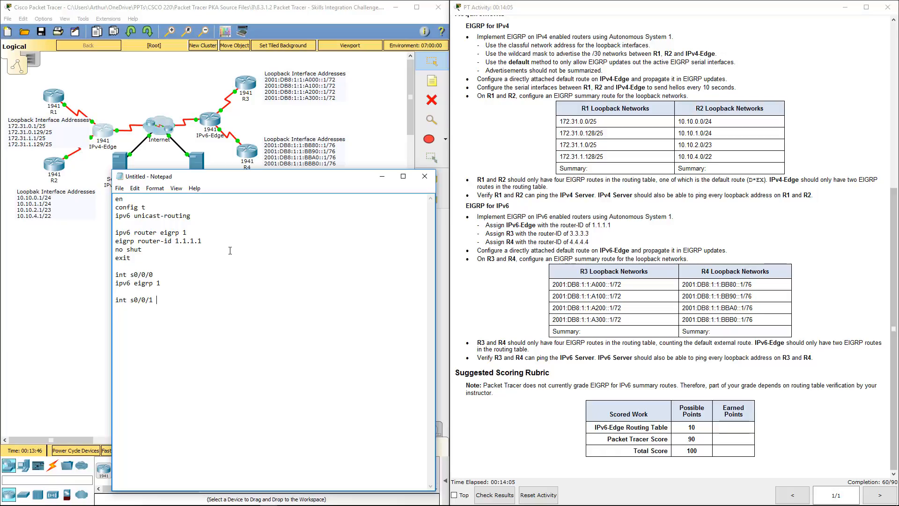
key("Return")
key("ctrl+v")
type("exit")
left_click(173, 283)
key("Return")
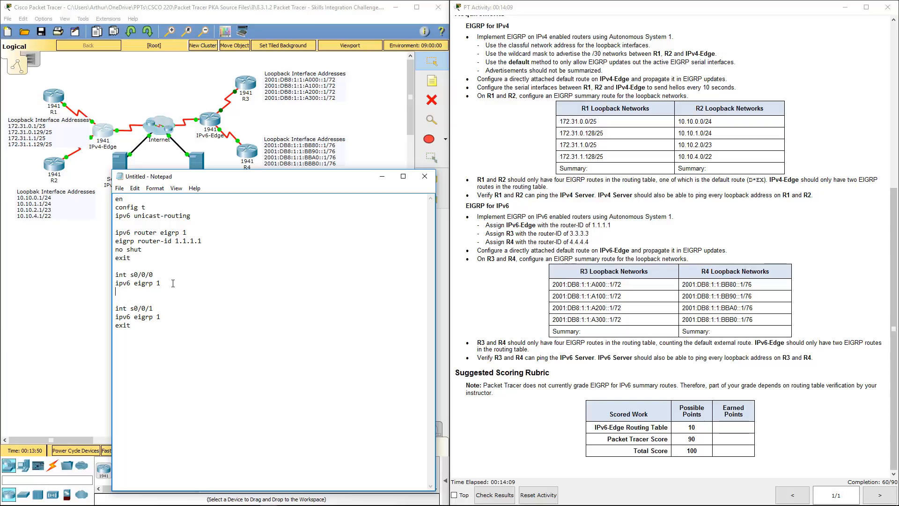
type("exit")
Insert the default route line ipv6 route ::/0 s0/1/0 between ipv6 unicast-routing and the IPv6 EIGRP block.
left_click_drag(498, 250, 728, 250)
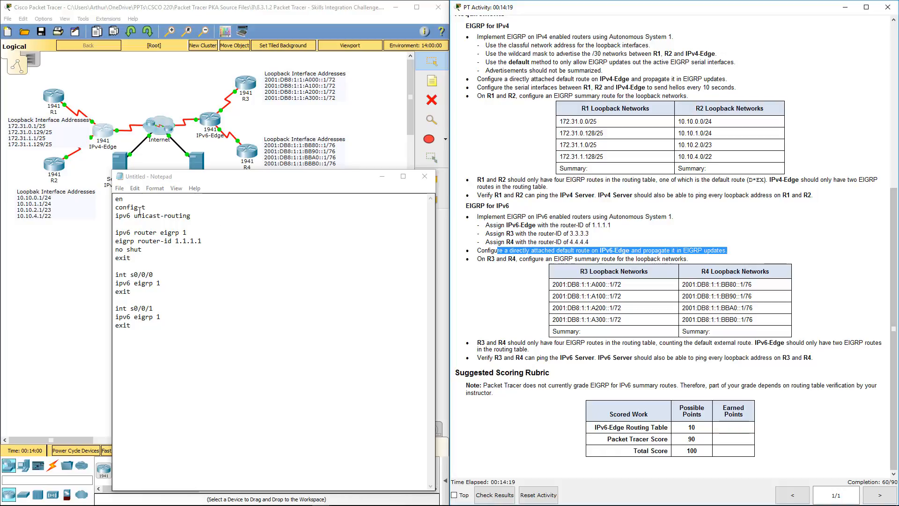
left_click(201, 214)
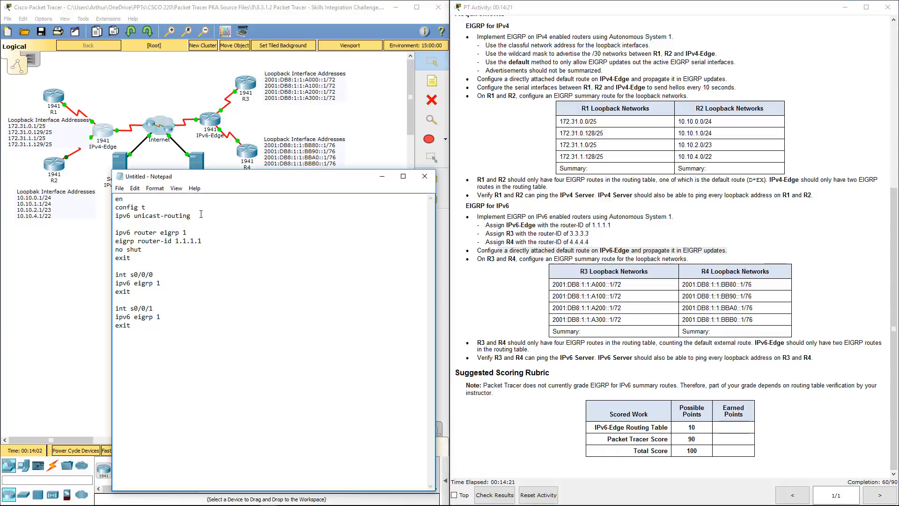
key("Return")
key("Return")
type("ipv6")
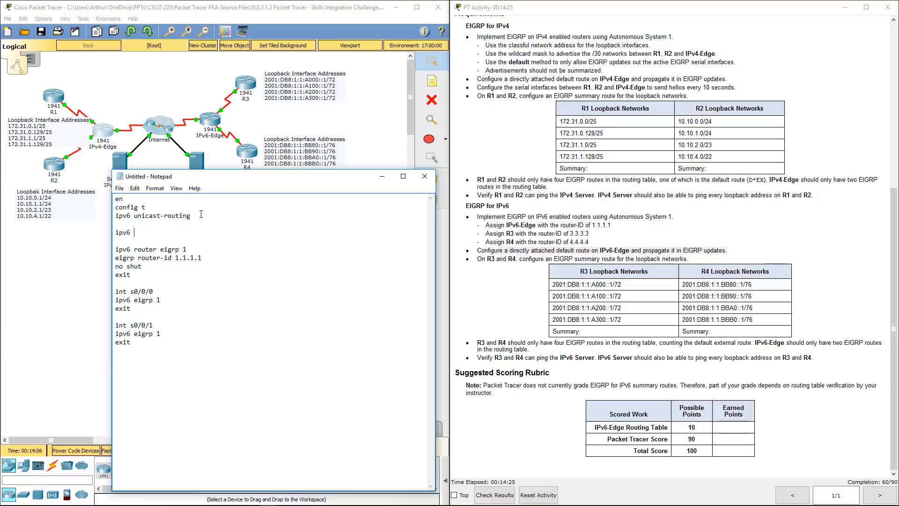
type(" route ::/0")
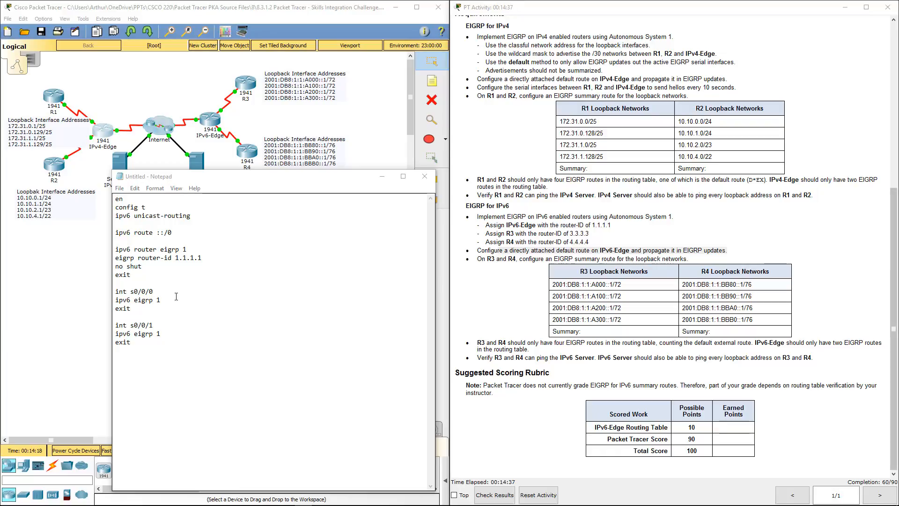
left_click(186, 233)
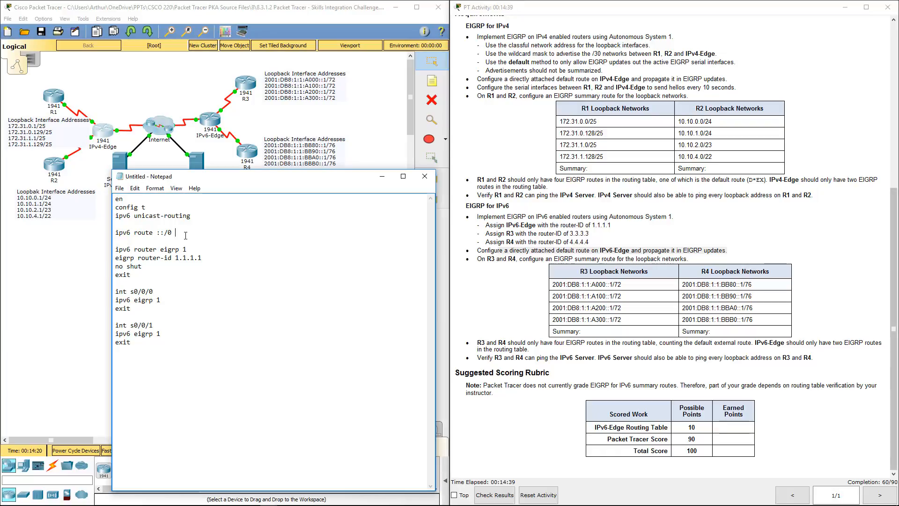
type("s0/1/0")
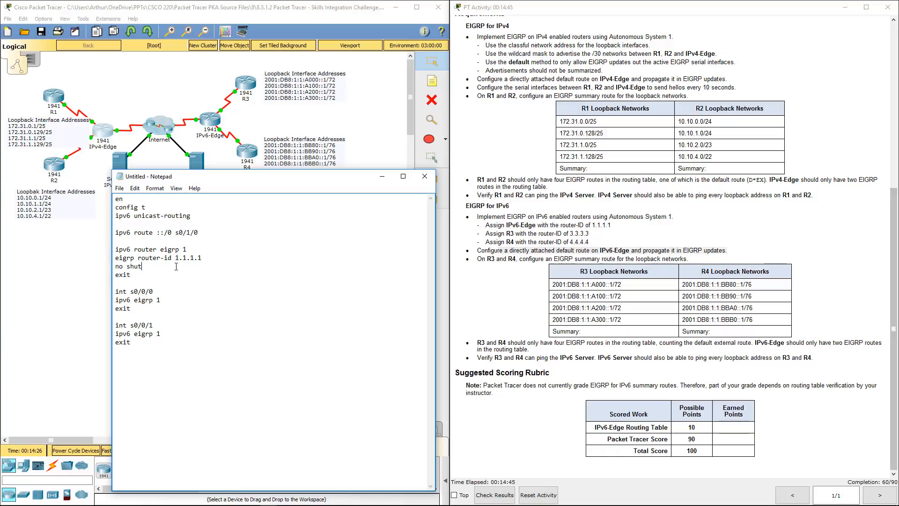
Add redistribute static after no shut in the IPv6 EIGRP block.
key("Return")
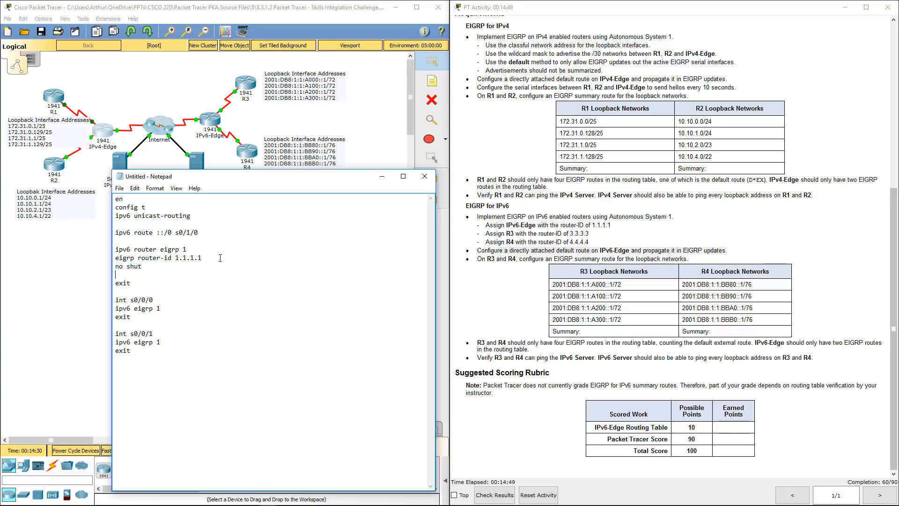
type("redistribute")
type("static")
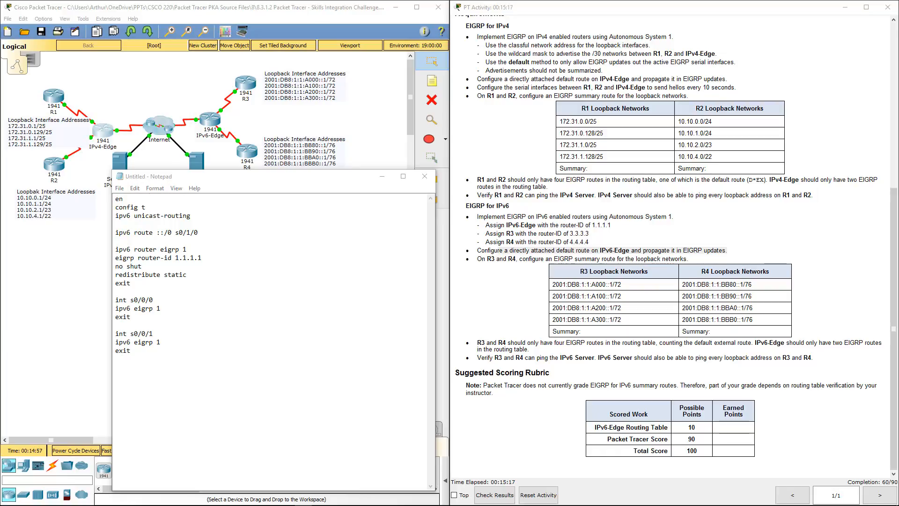
Copy the whole script from Notepad, run it in the IPv6-Edge command line and close the router's window.
left_click_drag(217, 351, 92, 148)
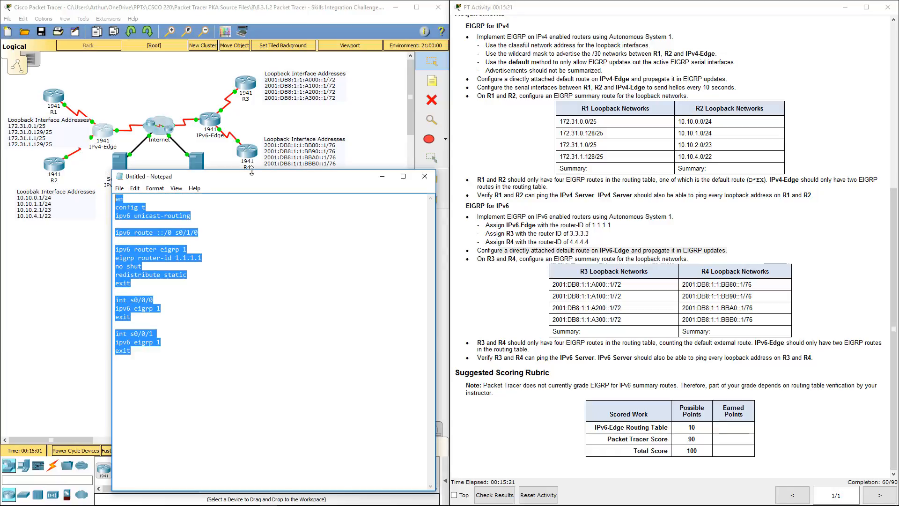
left_click_drag(252, 176, 601, 107)
left_click(217, 124)
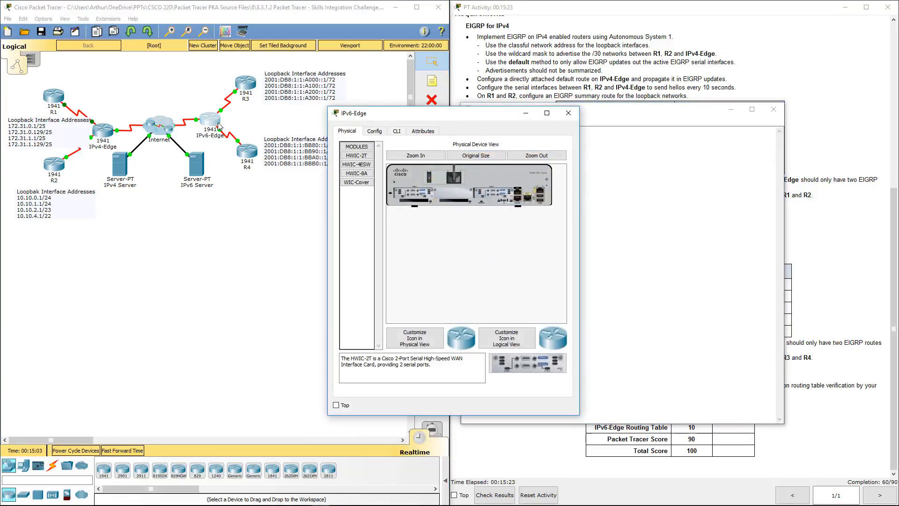
left_click(397, 133)
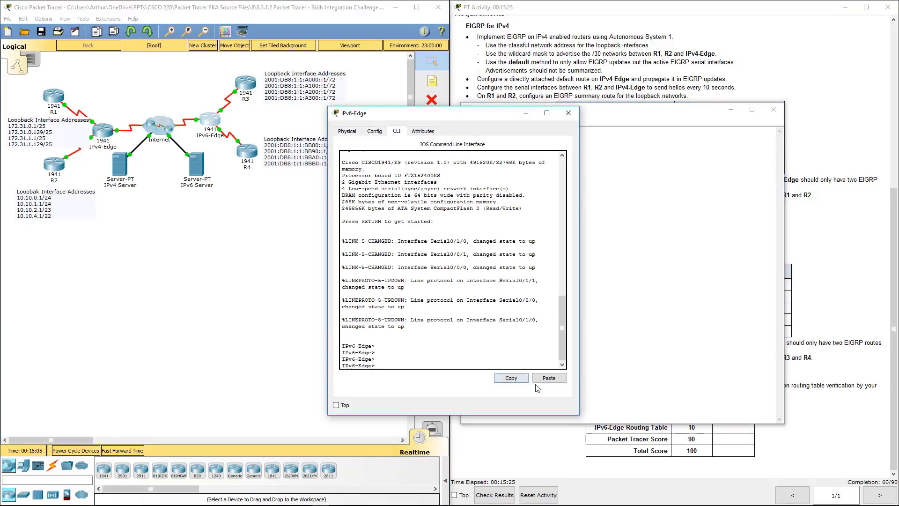
left_click(549, 378)
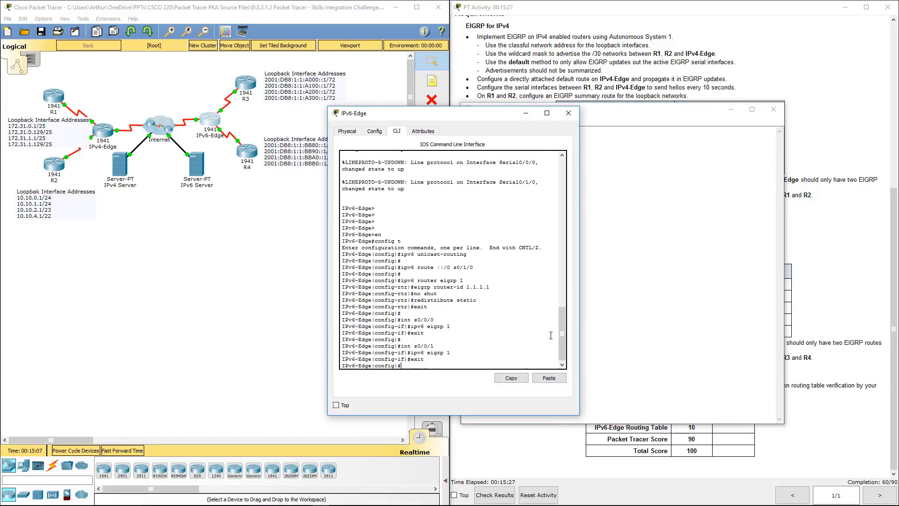
left_click(569, 113)
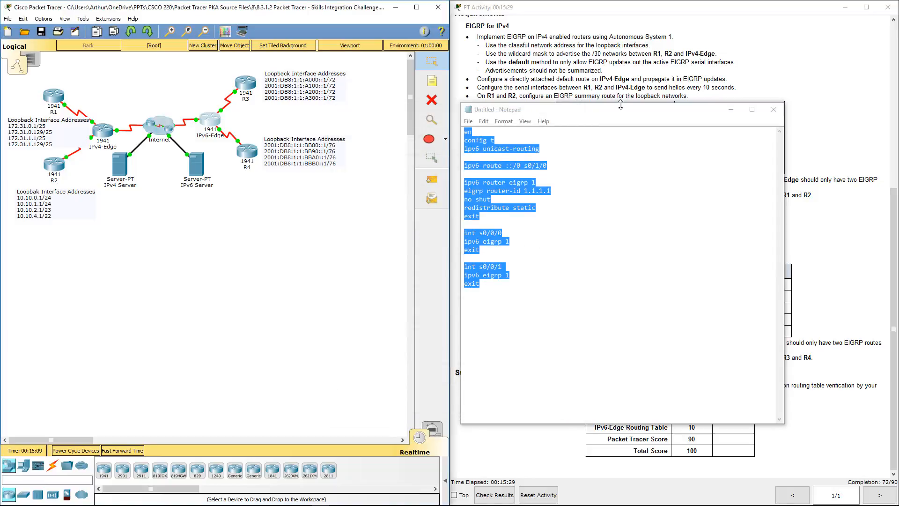
Bring Notepad back beside the instructions and set the EIGRP router-id in the script to 3.3.3.3.
left_click_drag(621, 113, 265, 170)
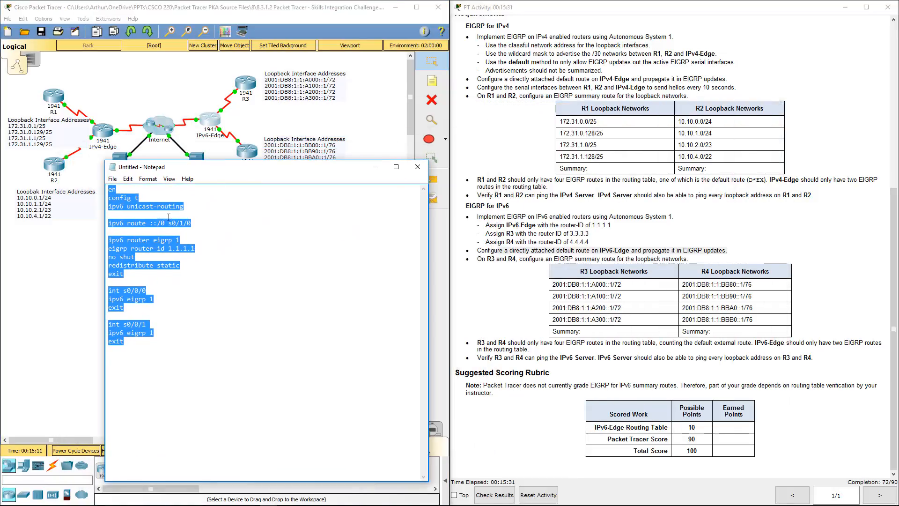
left_click(181, 239)
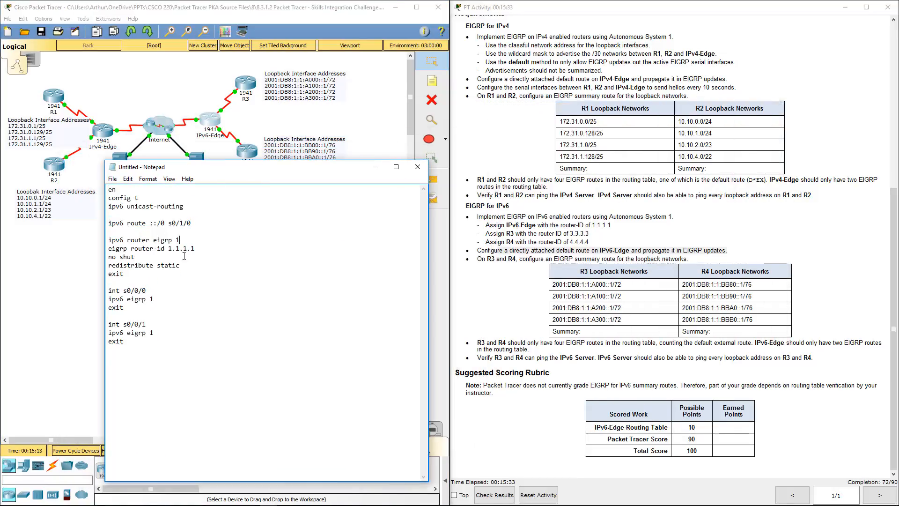
left_click_drag(195, 248, 169, 249)
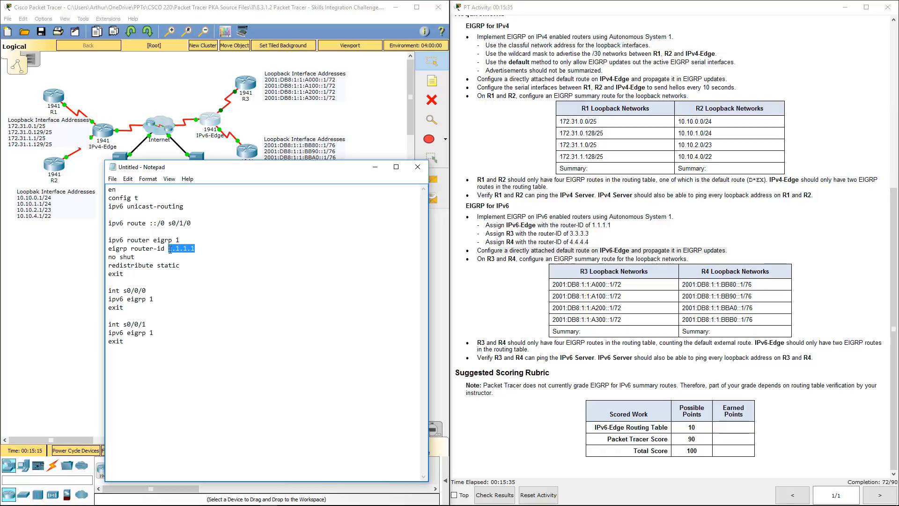
type("3.3.3.3")
Remove the redistribute static line and the ipv6 route ::/0 s0/1/0 line with its spare blank line.
left_click_drag(178, 266, 108, 266)
key("BackSpace")
key("BackSpace")
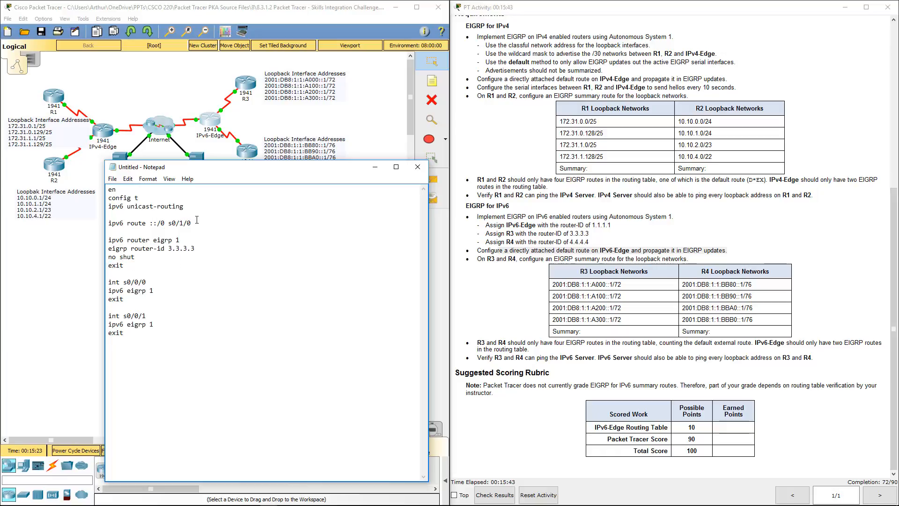
left_click_drag(192, 223, 109, 223)
key("BackSpace")
key("Delete")
key("Delete")
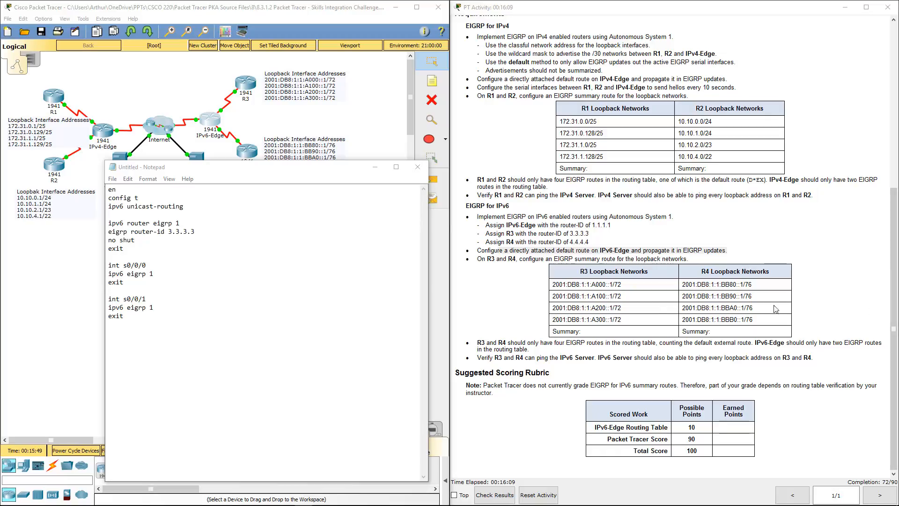
Replace the int s0/0/1 block with an int loopback block containing ipv6 eigrp 1 and exit.
left_click_drag(167, 311, 109, 301)
key("ctrl+x")
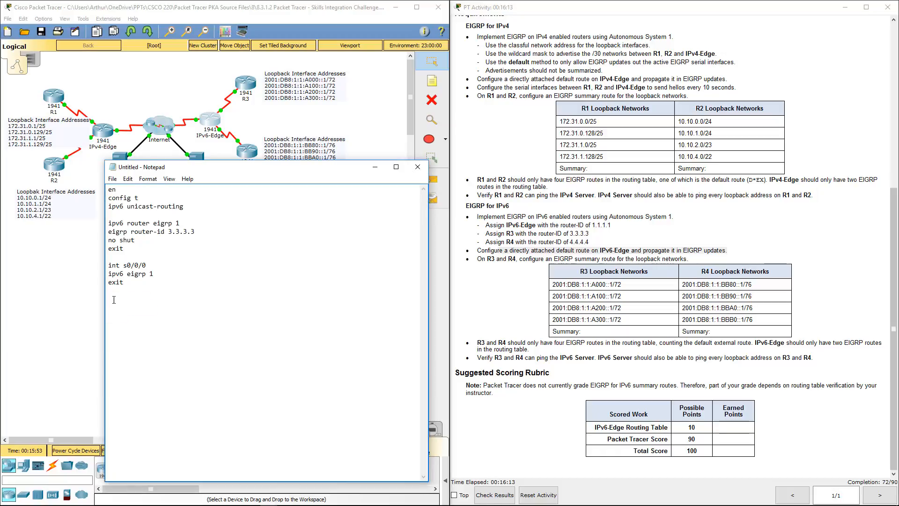
type("int loopback")
left_click_drag(124, 282, 107, 273)
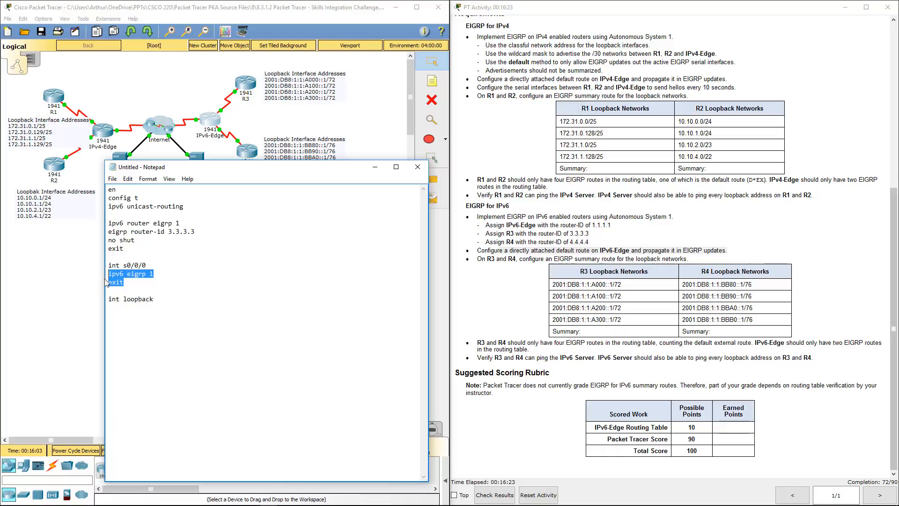
left_click(162, 300)
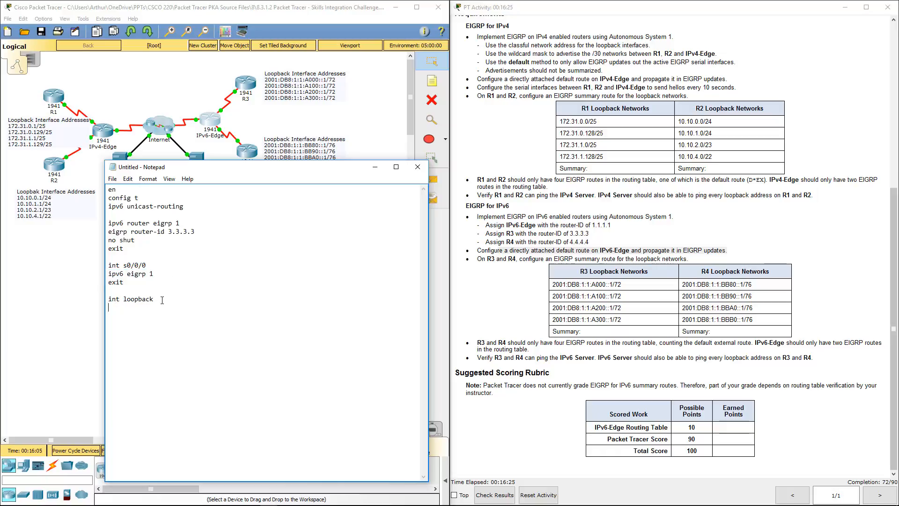
key("ctrl+v")
Duplicate the int loopback block three times below itself, separated by blank lines.
left_click_drag(132, 314, 107, 299)
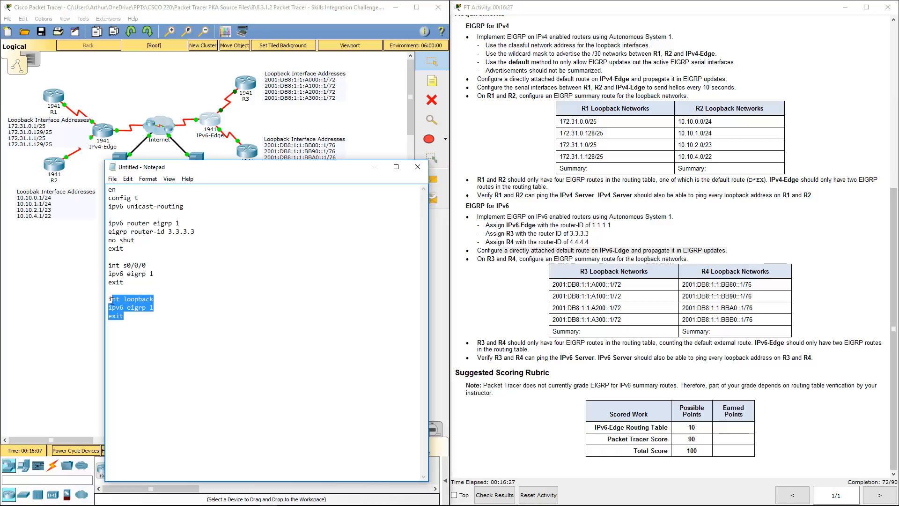
left_click(135, 320)
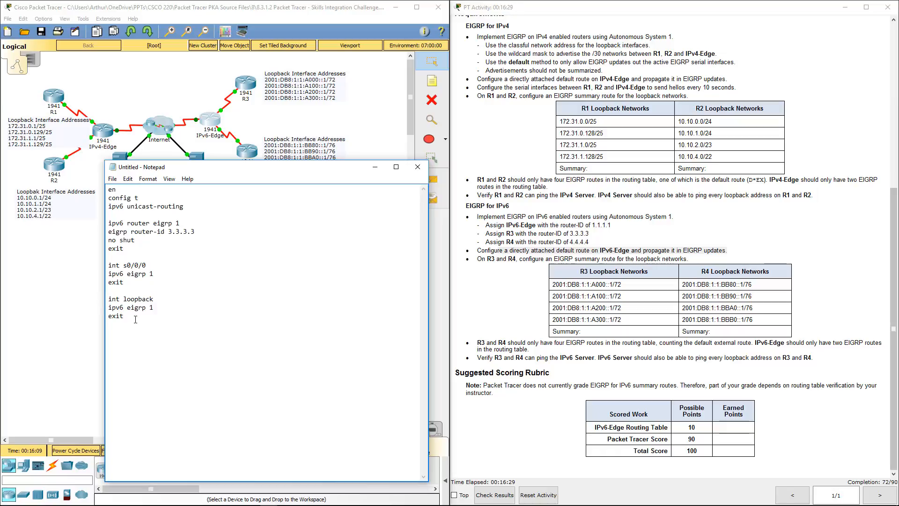
key("Return")
key("Return")
key("ctrl+v")
key("Return")
key("Return")
key("ctrl+v")
key("Return")
key("Return")
key("ctrl+v")
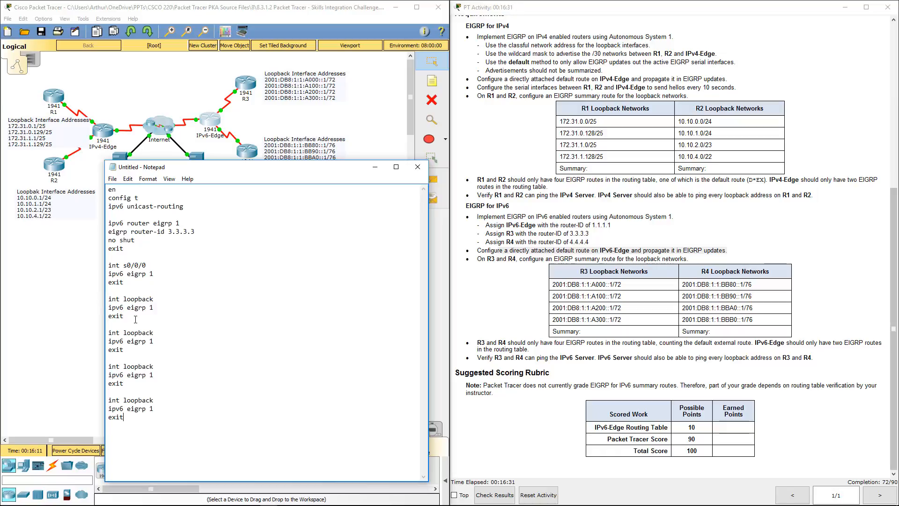
Number the four loopback interfaces in the script 0, 1, 2 and 3.
left_click(158, 299)
type("0")
left_click(157, 333)
type("1")
left_click(162, 366)
type("2")
left_click(160, 401)
type("3")
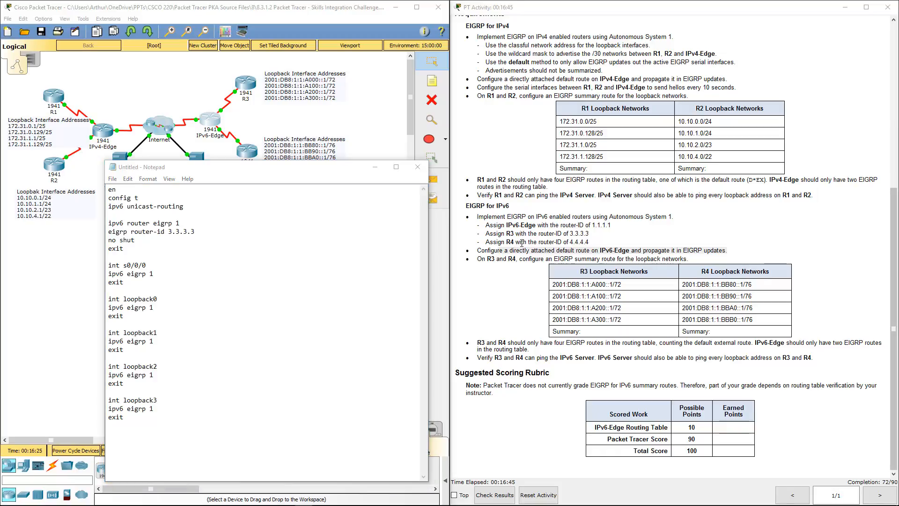
Add the line ipv6 summay-address eigrp 1 2001:DB8:1:1:A000::/70 to the int s0/0/0 block, summarizing the R3 loopback networks.
left_click_drag(566, 331, 609, 336)
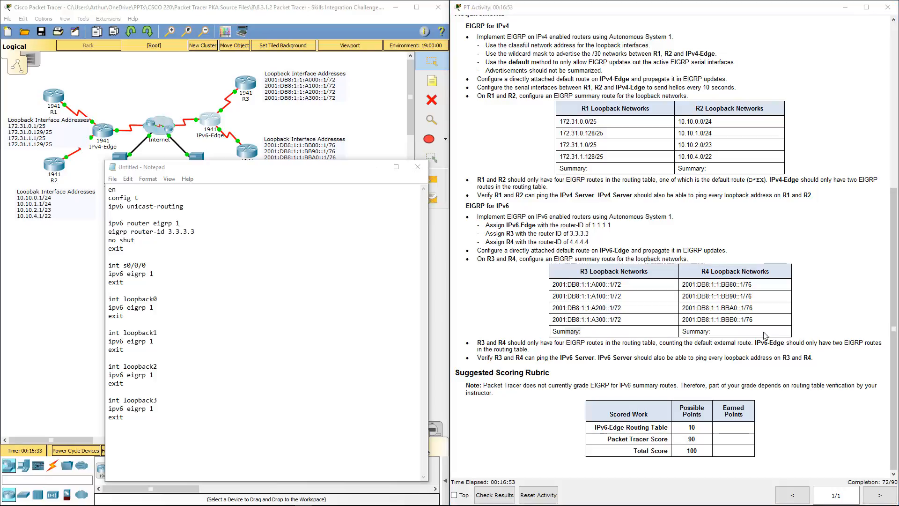
left_click(170, 274)
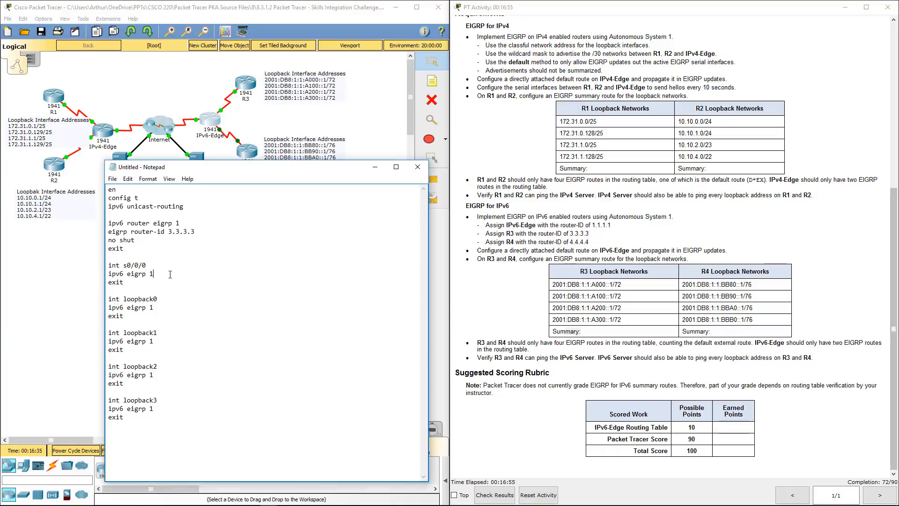
key("Return")
type("ipv6")
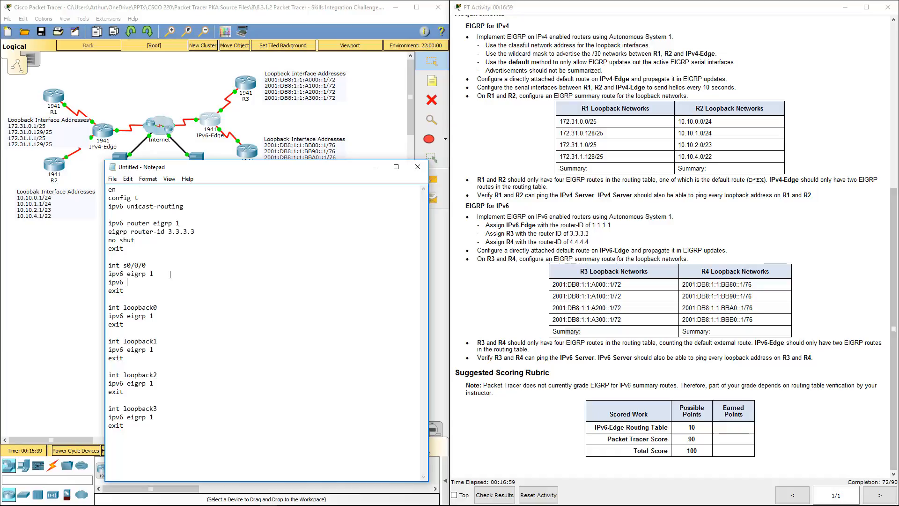
type(" summay-address eigrp 1")
left_click_drag(555, 285, 608, 319)
left_click(609, 319)
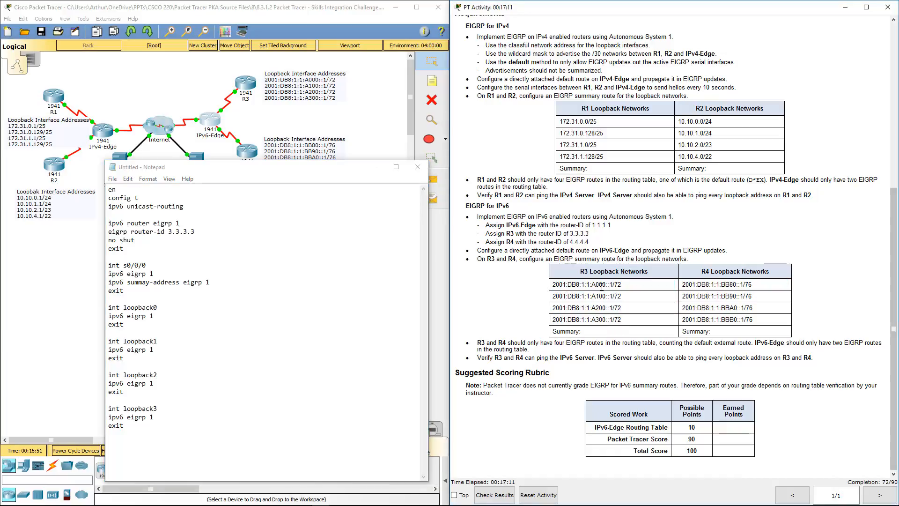
left_click(253, 286)
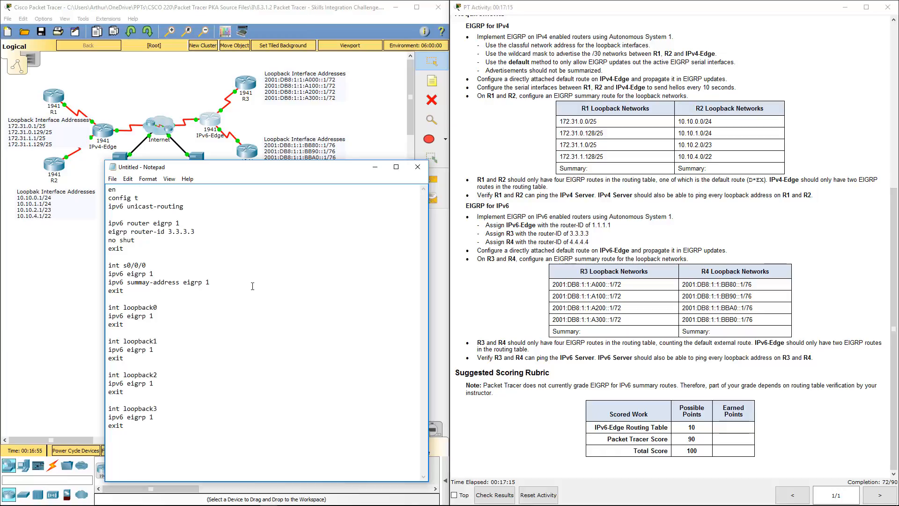
type("2001:DB8:1:1:A000::/70")
left_click_drag(590, 286, 552, 278)
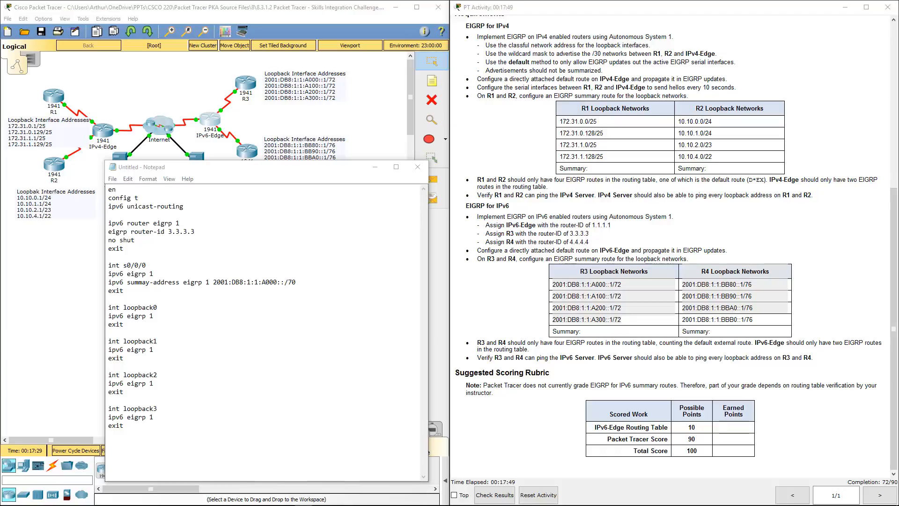
Copy the entire EIGRP for IPv6 script and run it in R3's command line.
left_click_drag(128, 430, 100, 167)
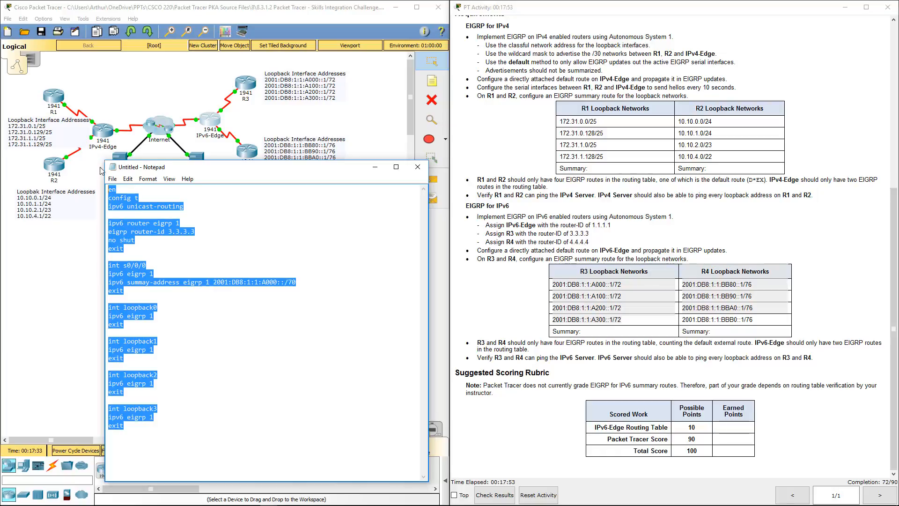
left_click_drag(201, 169, 571, 133)
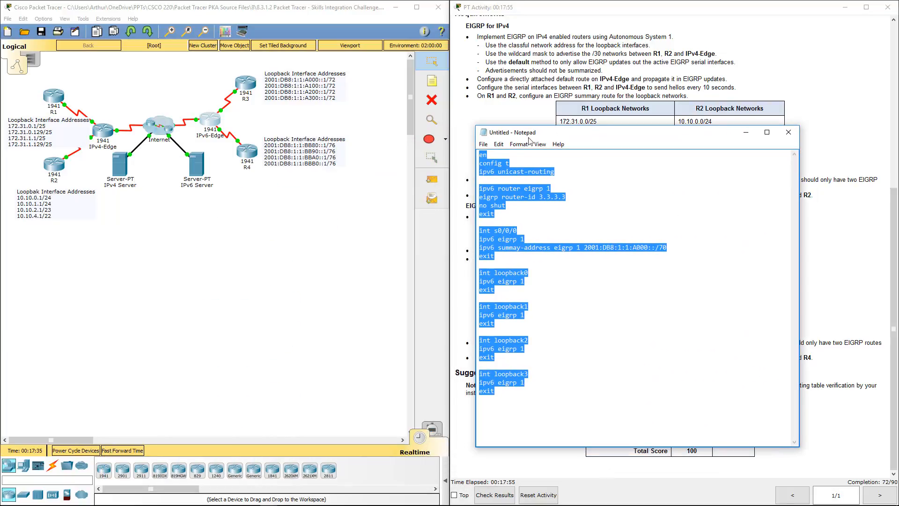
left_click(245, 89)
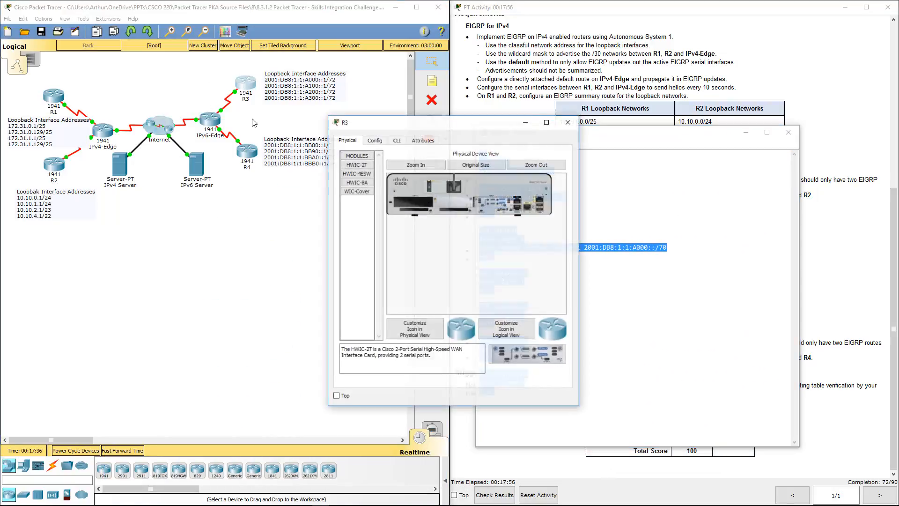
left_click(397, 140)
key("Return")
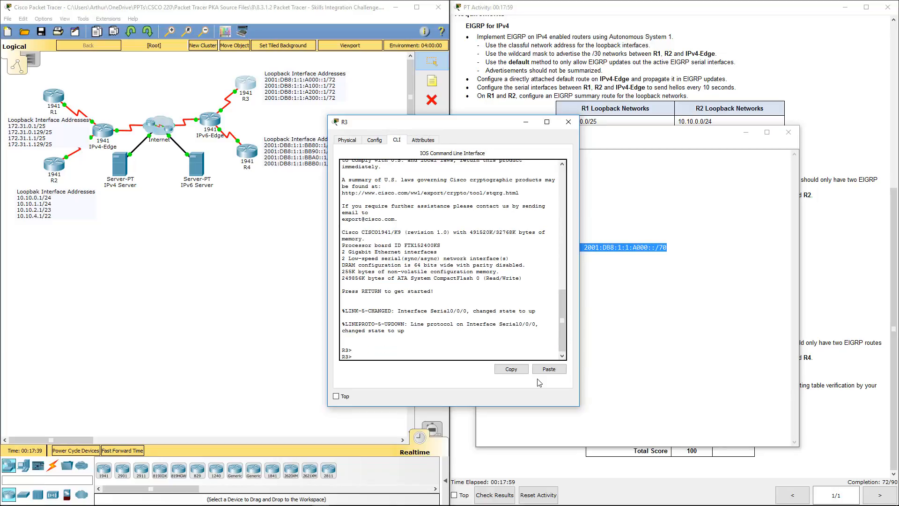
left_click(549, 368)
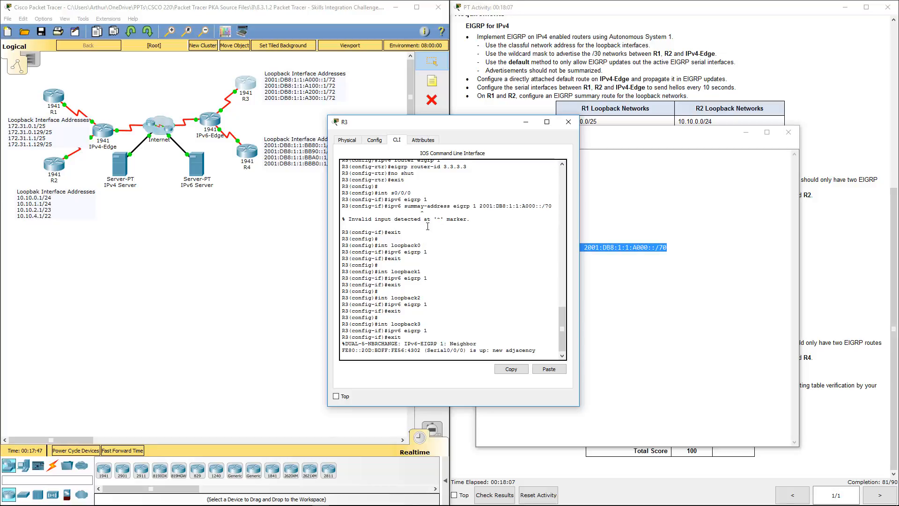
key("Return")
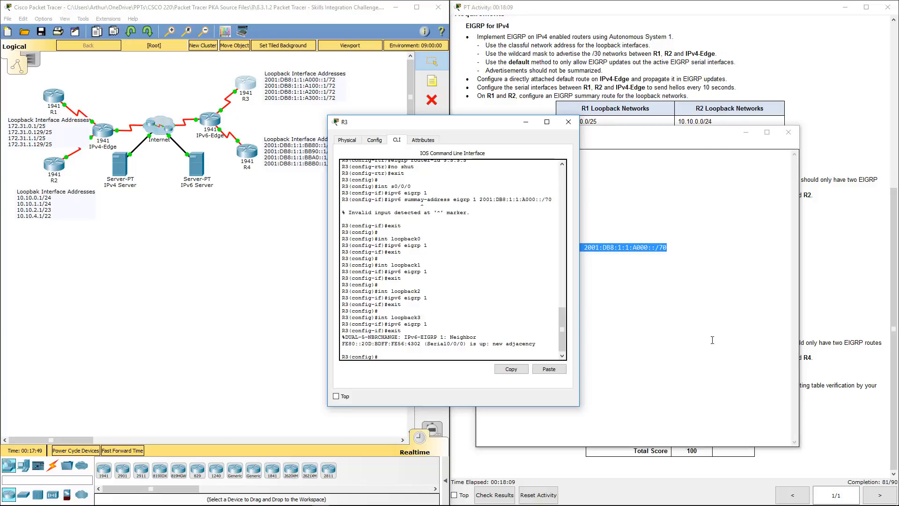
Correct the misspelled command in the script's int s0/0/0 block to ipv6 summary-address.
left_click(682, 336)
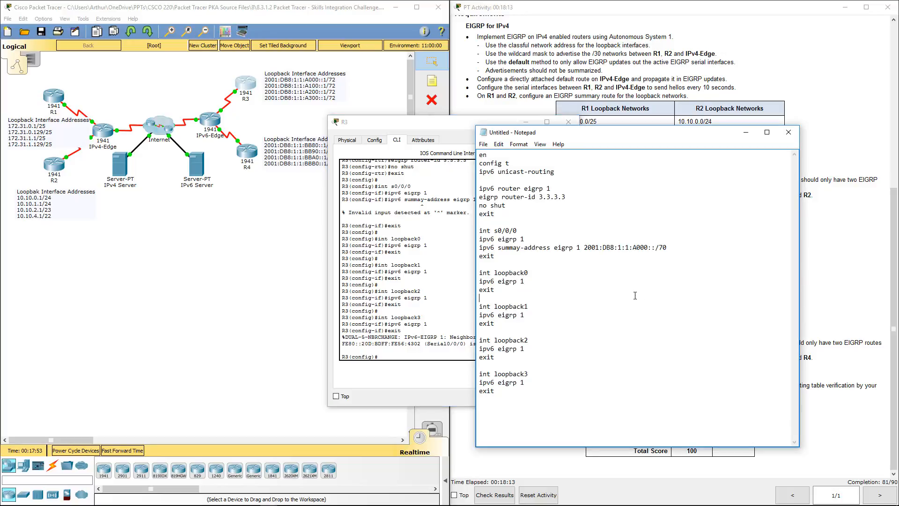
left_click(517, 247)
type("r")
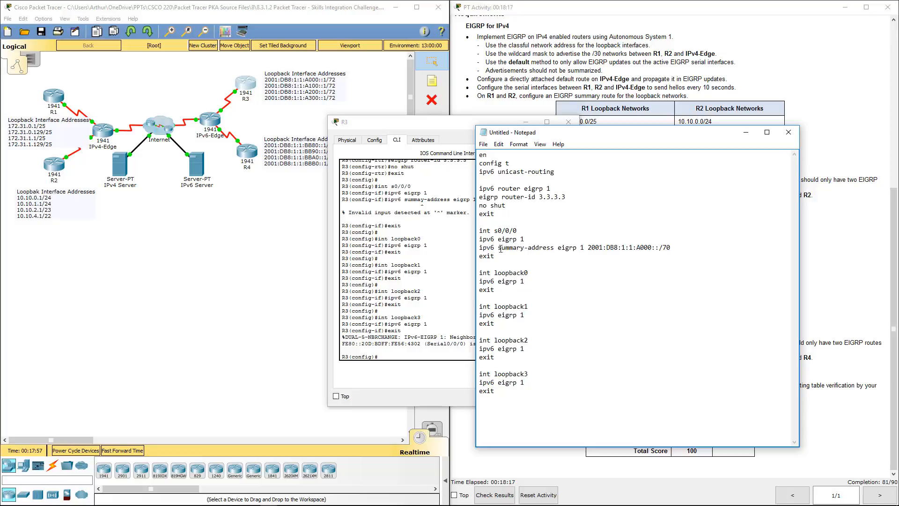
Run only the corrected int s0/0/0 block in R3's command line and close the R3 window.
left_click_drag(495, 256, 464, 228)
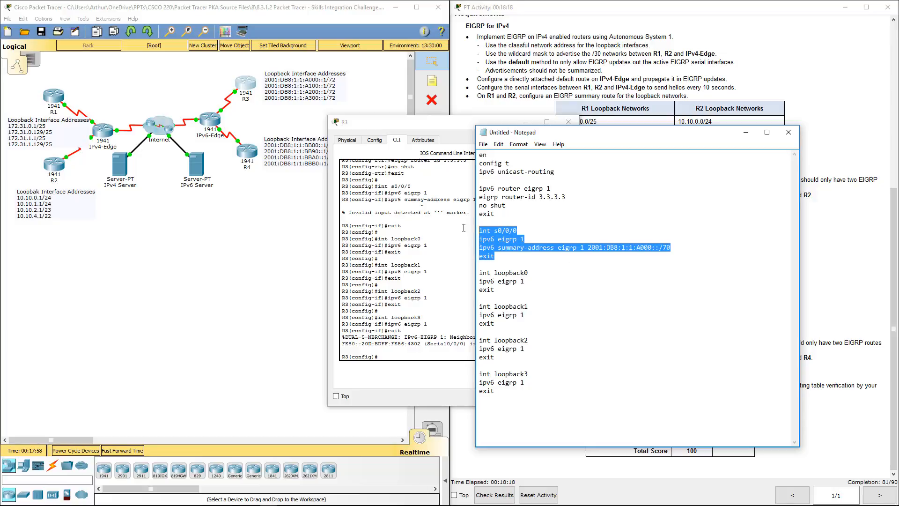
left_click(391, 351)
left_click(549, 369)
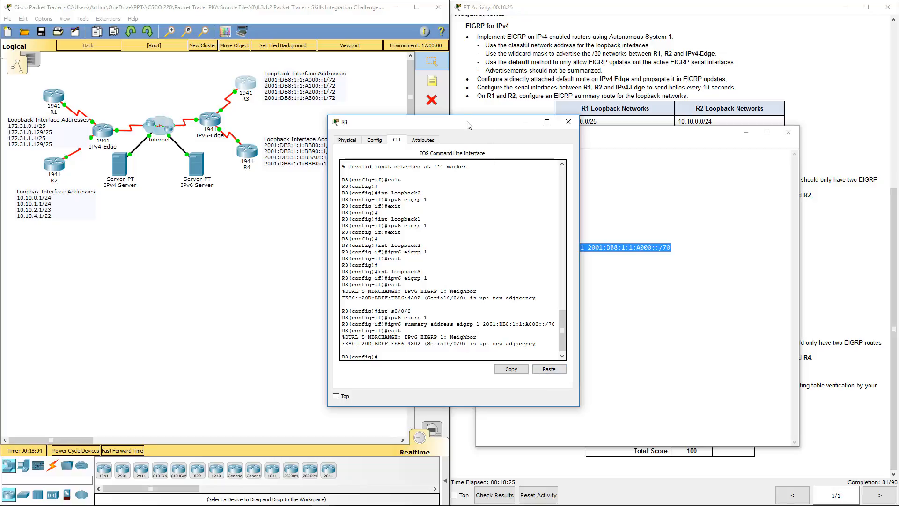
left_click(568, 121)
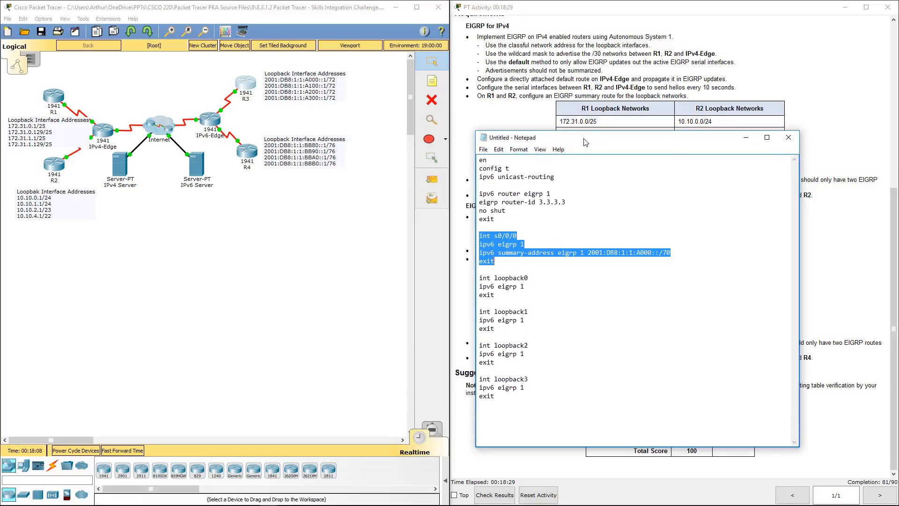
Set the EIGRP router-id in the script to 4.4.4.4 for R4.
left_click_drag(588, 146, 260, 188)
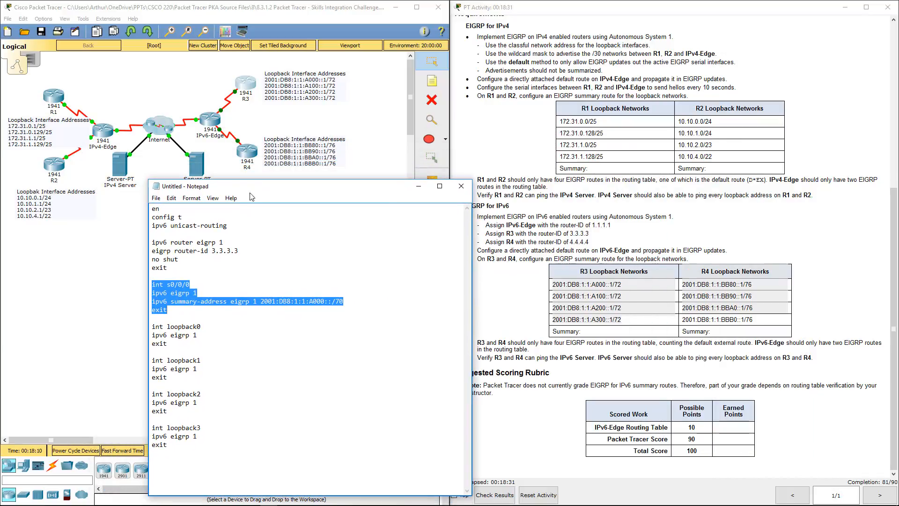
left_click(235, 275)
left_click_drag(238, 252, 211, 254)
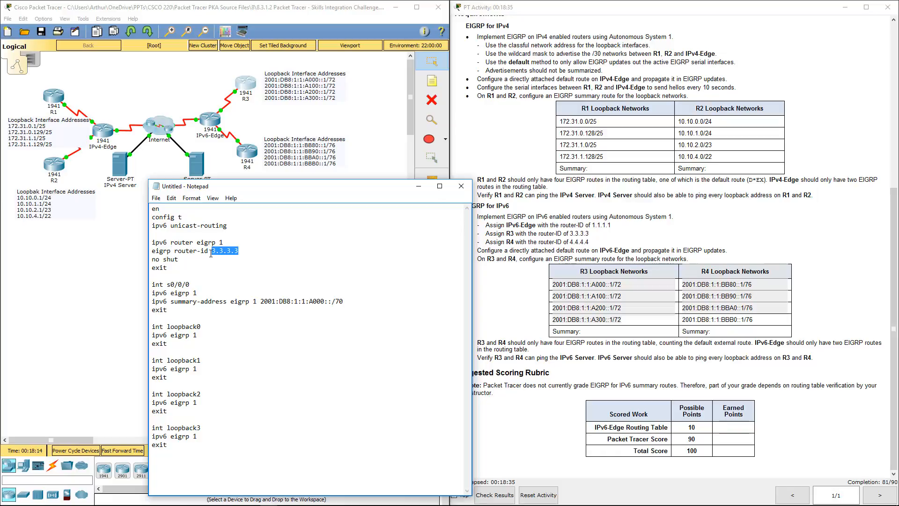
type("4.4.4.4")
left_click_drag(163, 225, 252, 229)
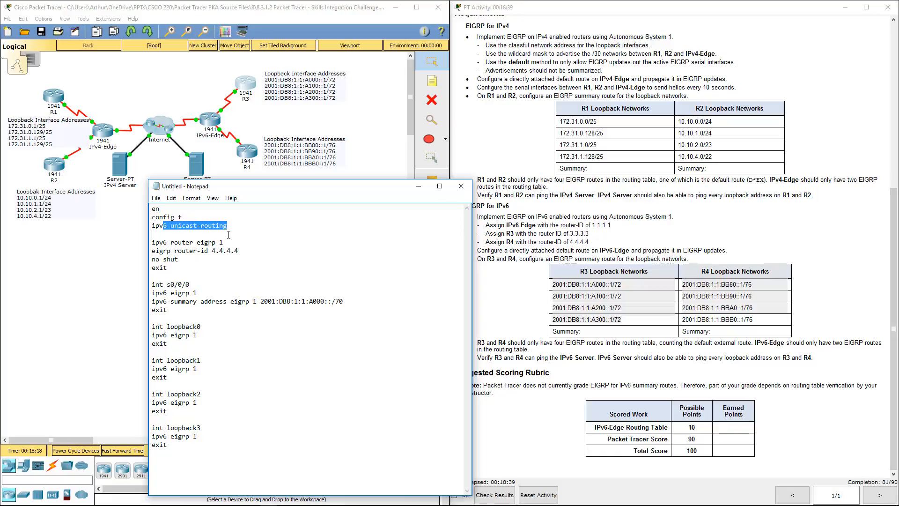
left_click_drag(178, 242, 226, 251)
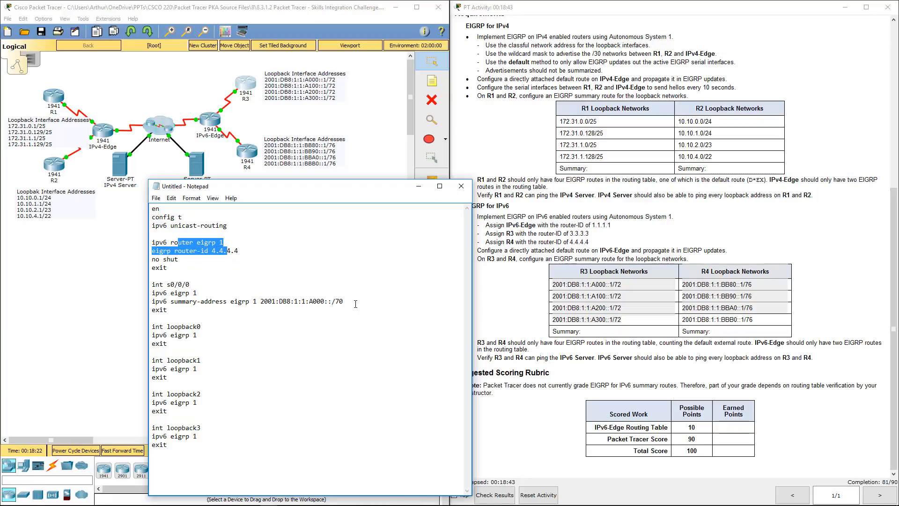
Trim the address in the script's summary-address line back to 2001:DB8:.
left_click_drag(345, 302, 294, 301)
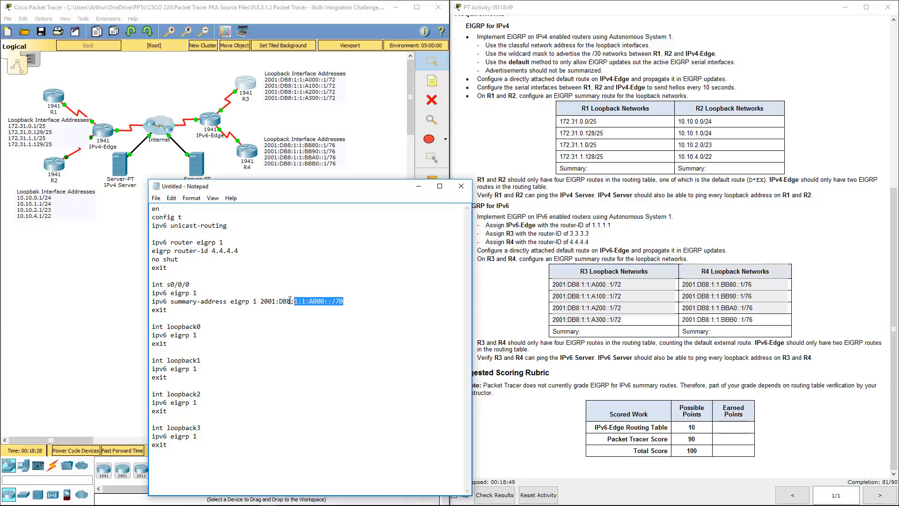
key("BackSpace")
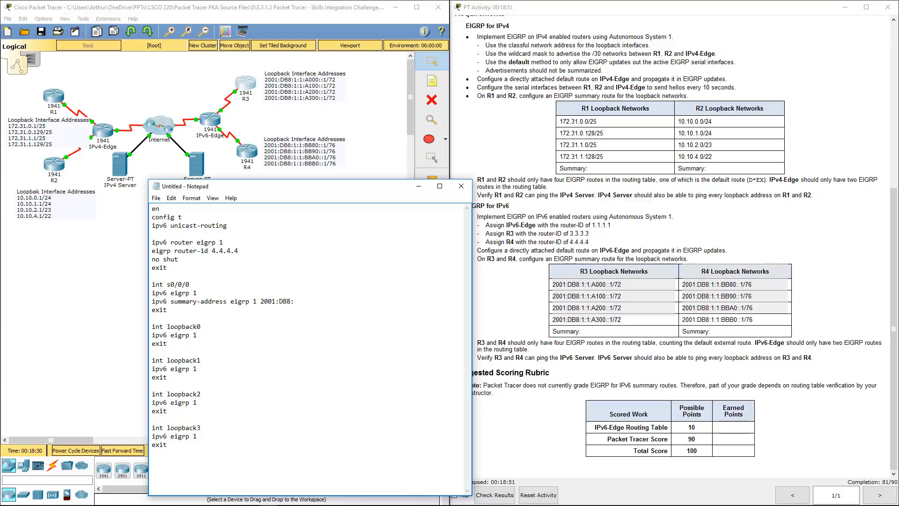
key("super")
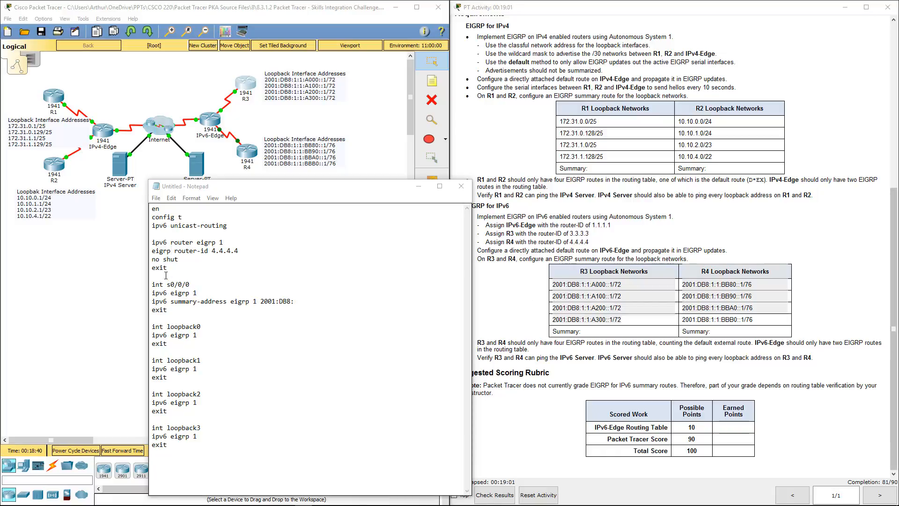
Renumber the four loopback interfaces in the script to 8, 9, 10 and 11.
left_click(201, 327)
key("BackSpace")
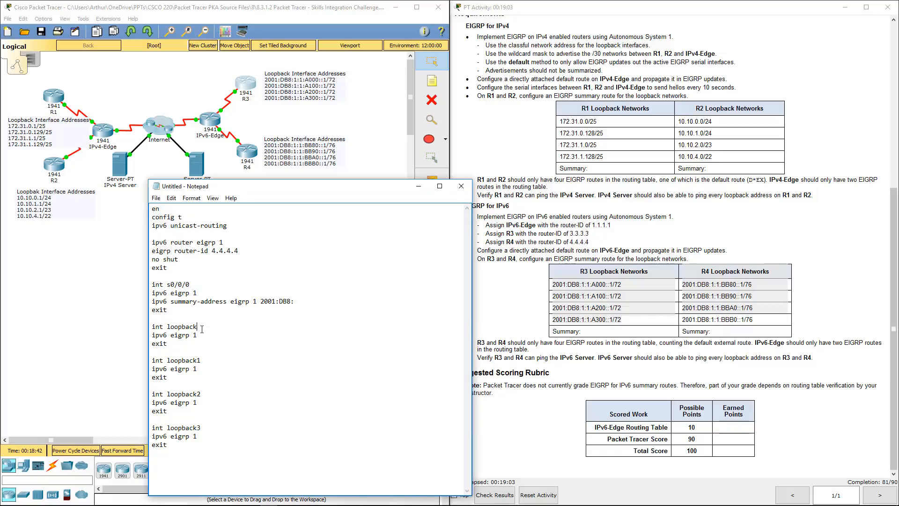
type("8")
left_click(211, 357)
key("BackSpace")
type("9")
left_click(215, 396)
key("BackSpace")
type("10")
key("BackSpace")
type("11")
Change the serial interface in the script to s0/0/1.
left_click(208, 283)
key("BackSpace")
type("1")
Complete the summary-address line as 2001:DB8:1:1:BB80::/74, summarizing the R4 loopback networks.
left_click_drag(178, 301, 294, 302)
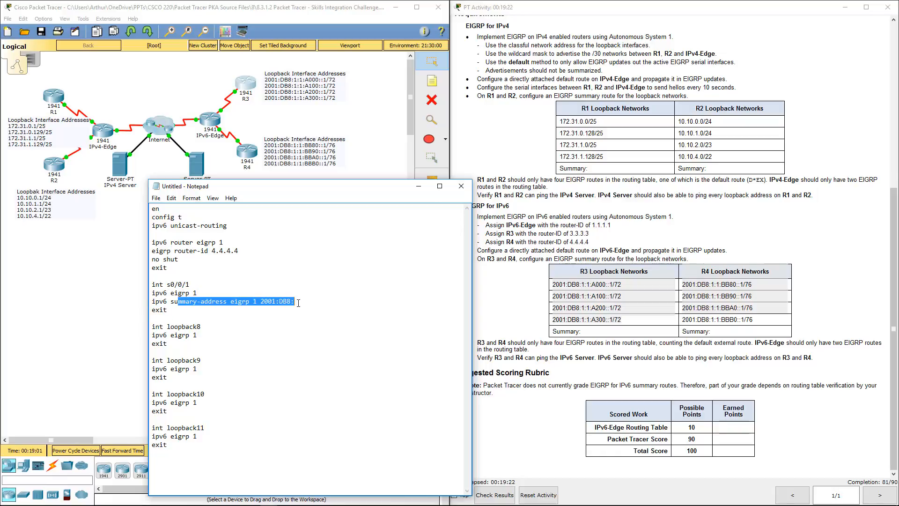
left_click(699, 296)
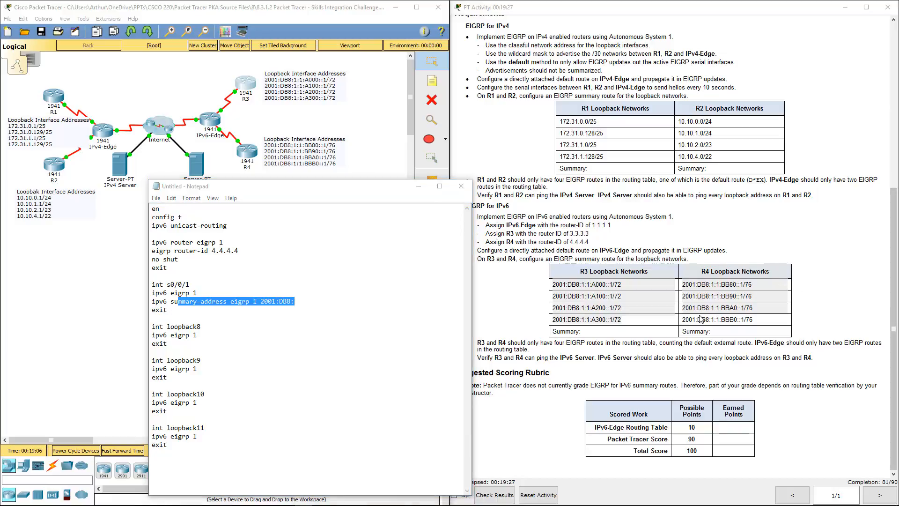
left_click(314, 301)
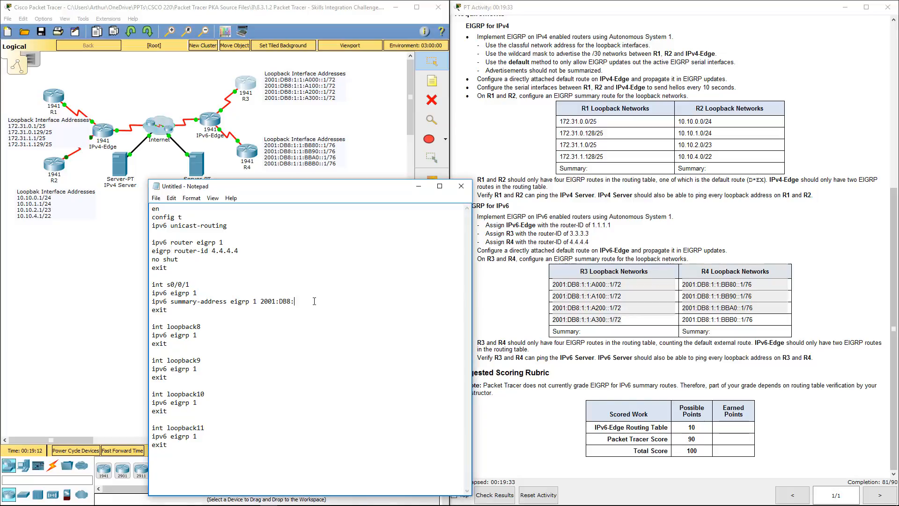
type("1:1:BB80::/74")
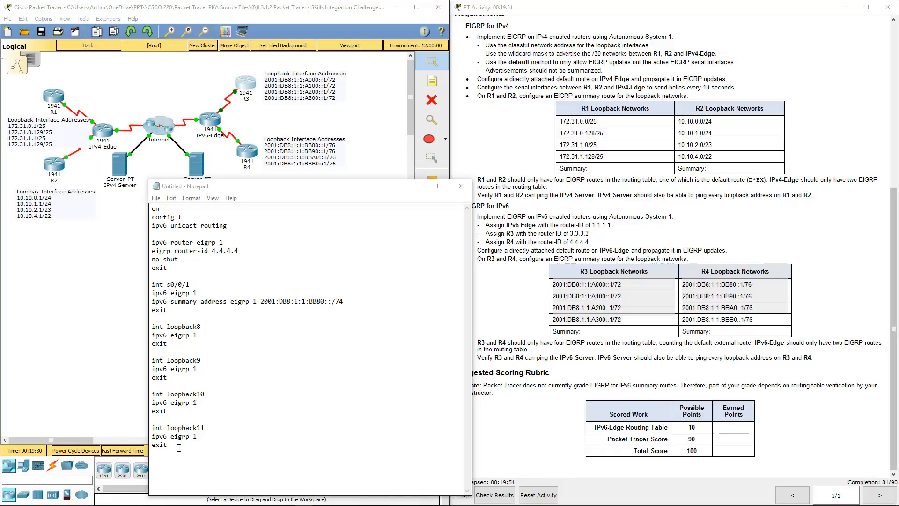
Copy the whole R4 script, run it in R4's command line, check the output and close the R4 window.
left_click_drag(179, 448, 104, 146)
key("ctrl+c")
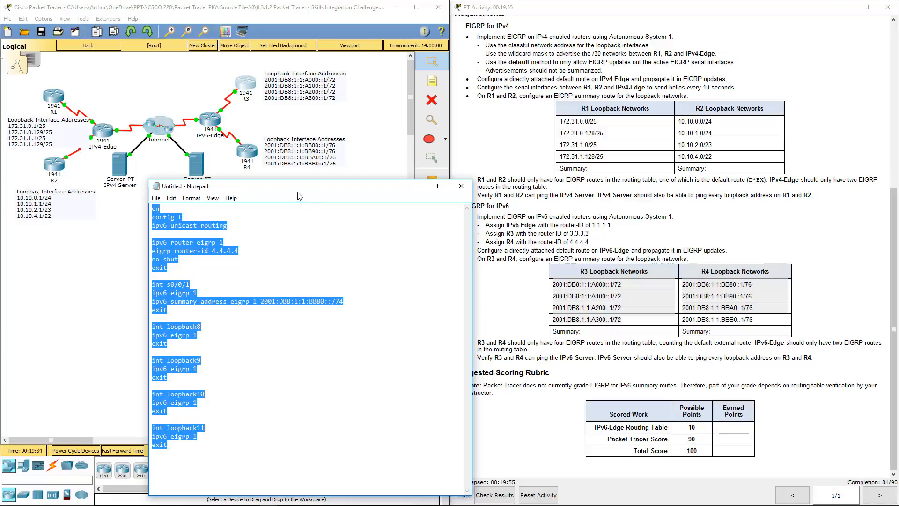
left_click_drag(299, 192, 650, 129)
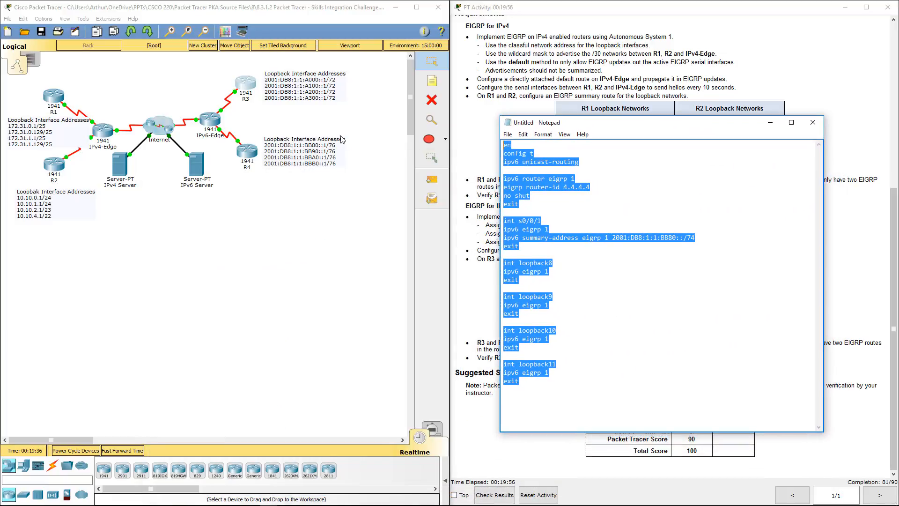
left_click(244, 157)
left_click(397, 140)
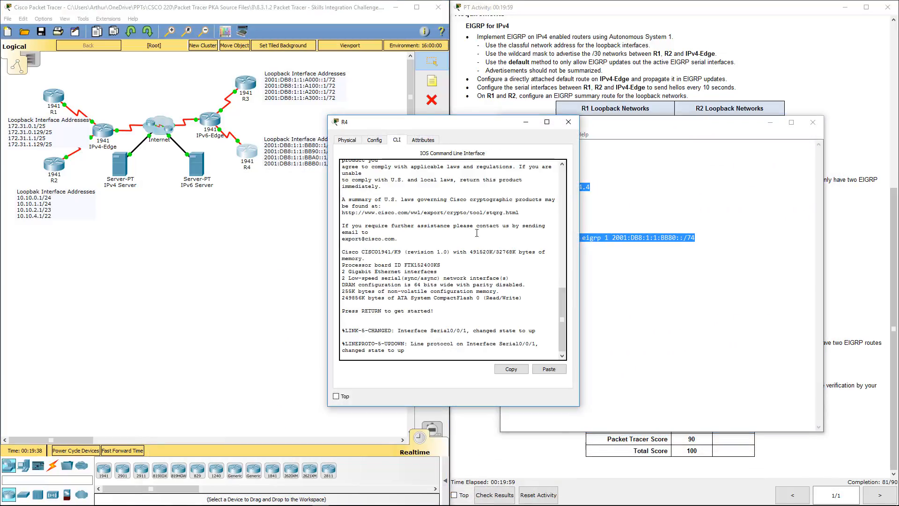
key("Return")
key("Return")
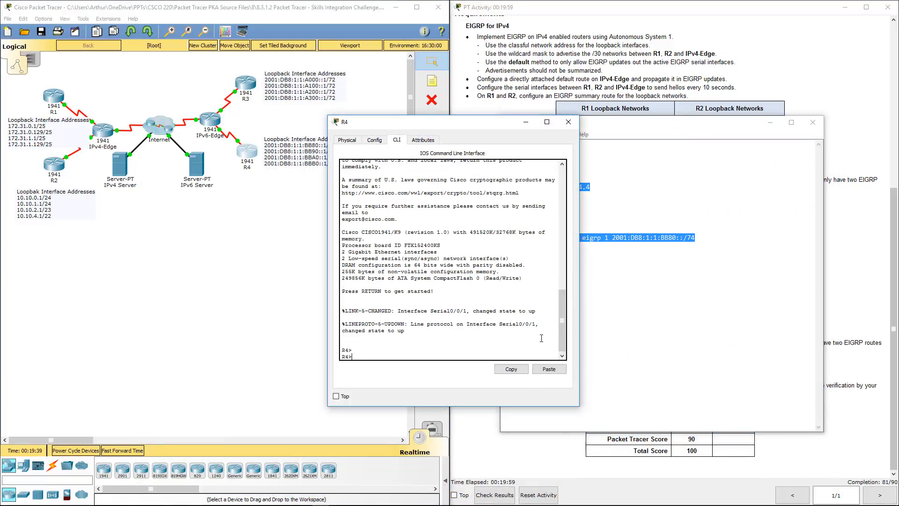
left_click(549, 369)
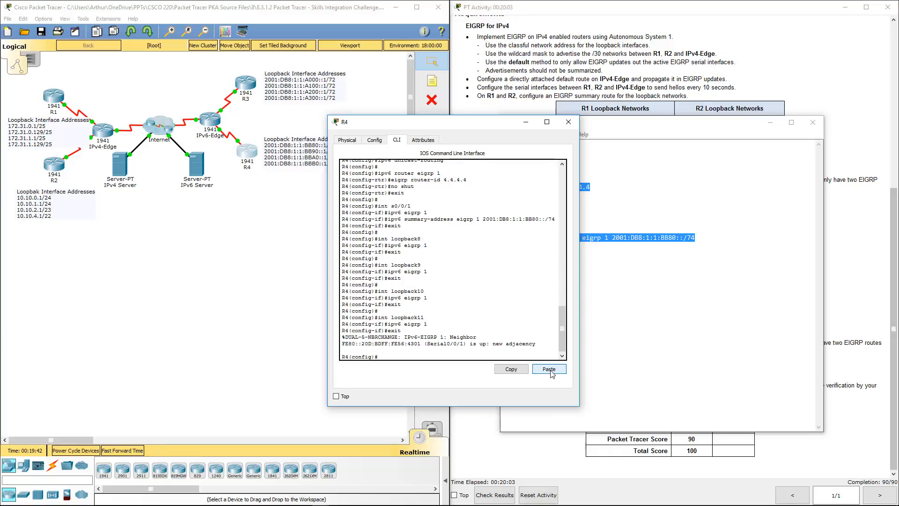
scroll(360, 237, "up", 4)
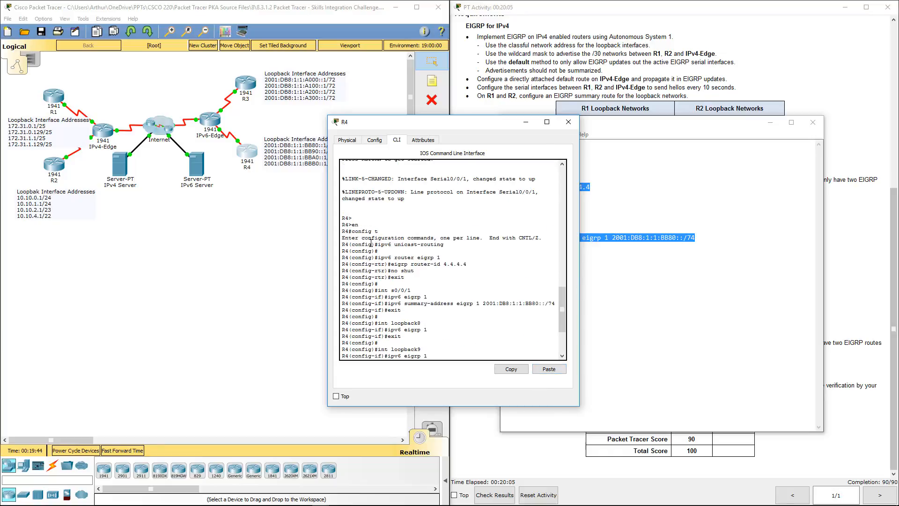
scroll(372, 243, "down", 4)
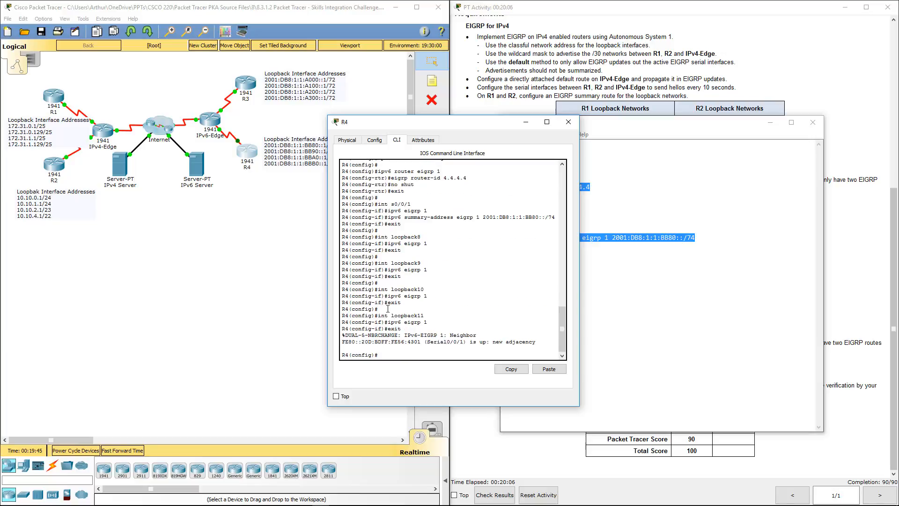
left_click(568, 122)
left_click_drag(656, 126, 0, 161)
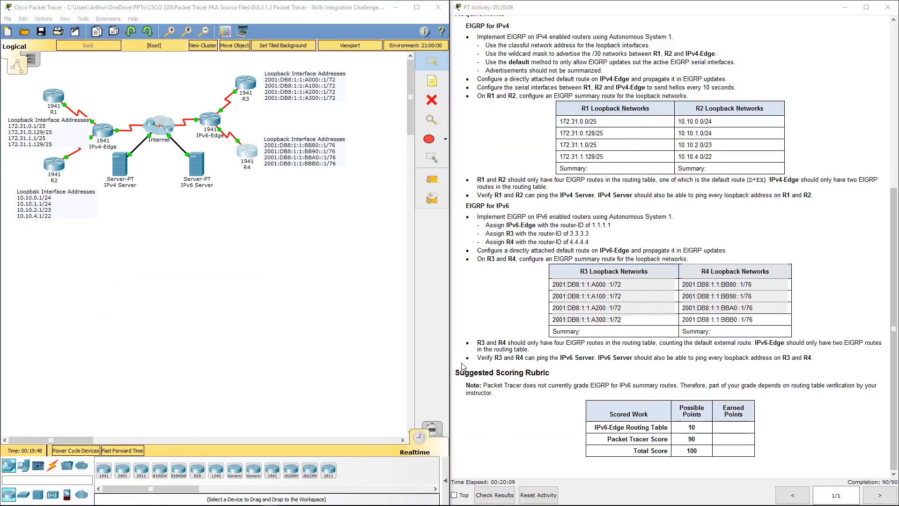
Check the activity results and review the status of the assessment items for every router.
left_click(501, 334)
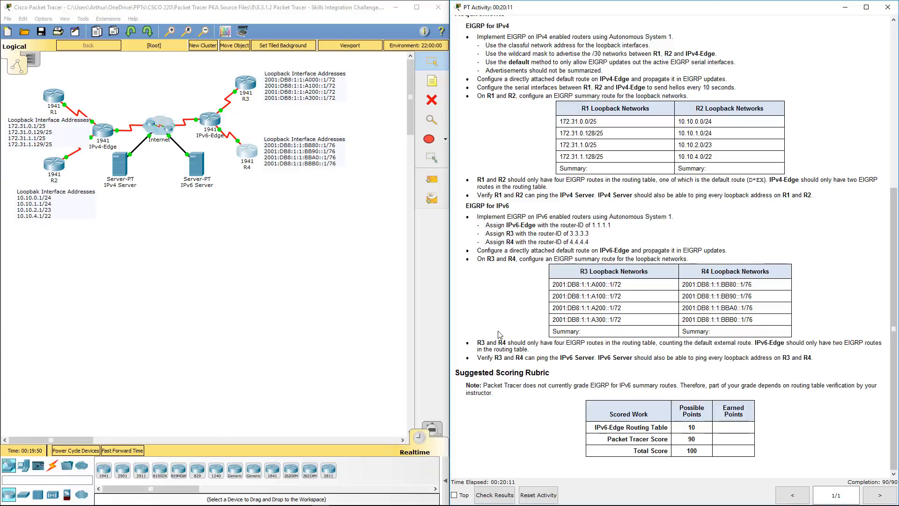
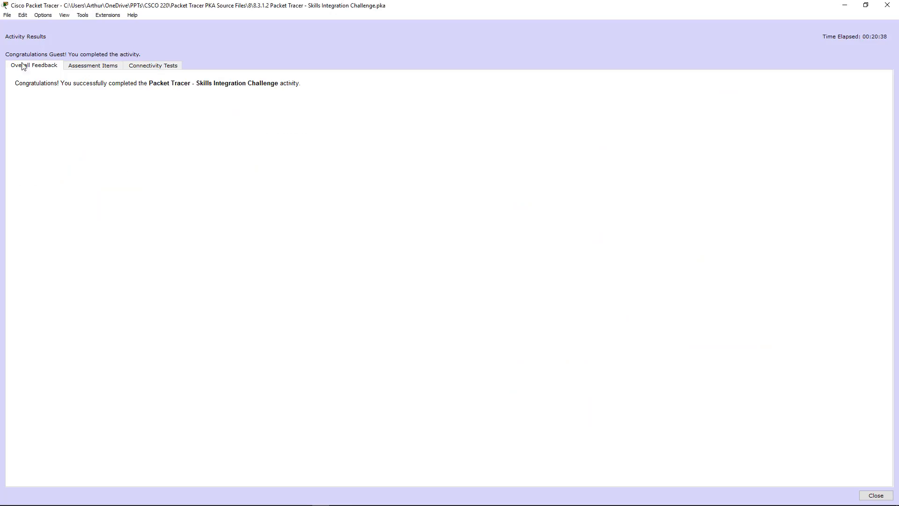
left_click(77, 68)
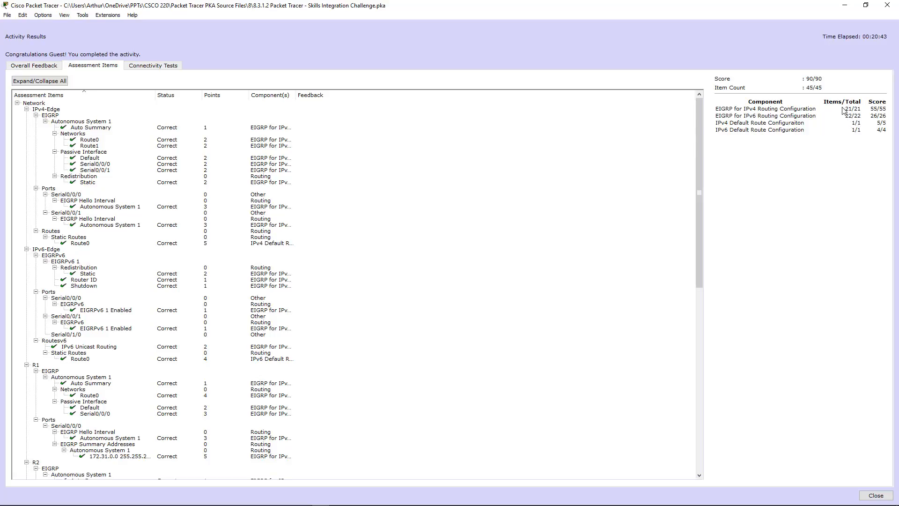
left_click(469, 195)
scroll(249, 183, "down", 9)
scroll(249, 182, "down", 11)
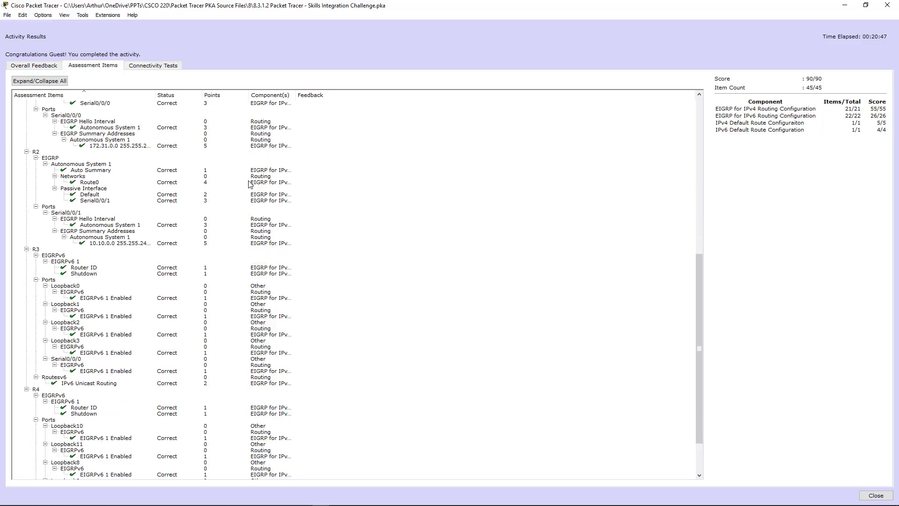
Finish reviewing the assessment items, close the activity results and read the EIGRP for IPv6 requirements and scoring rubric in the instructions.
scroll(249, 183, "up", 20)
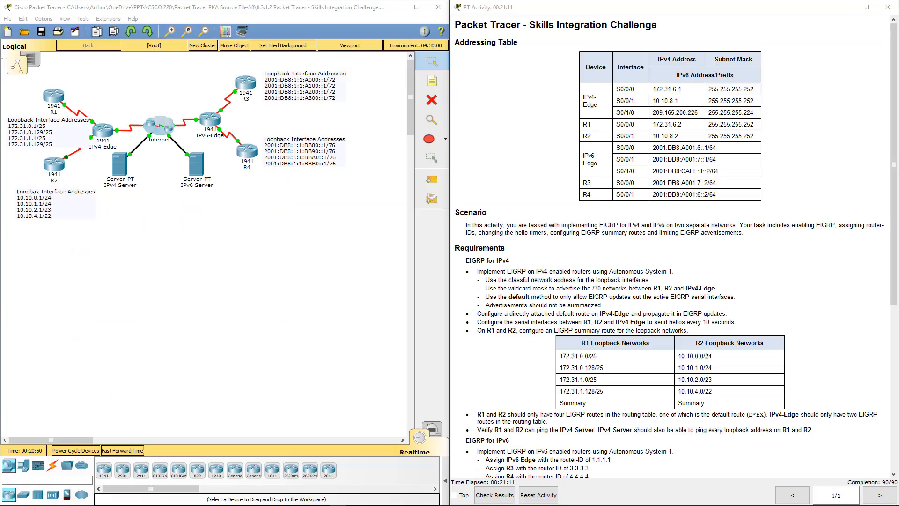
triple_click(650, 249)
scroll(648, 248, "down", 5)
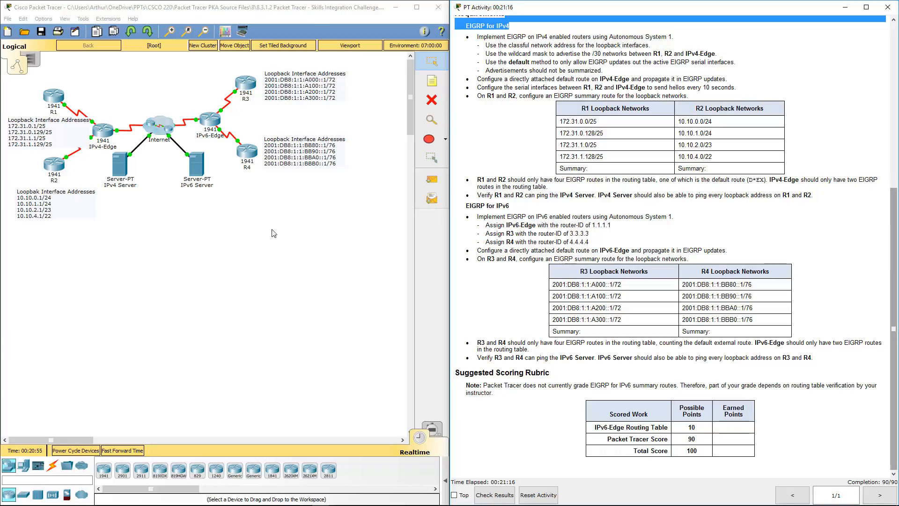
Open the IPv6-Edge router's command line and leave configuration mode with the end command.
left_click(228, 266)
left_click(211, 129)
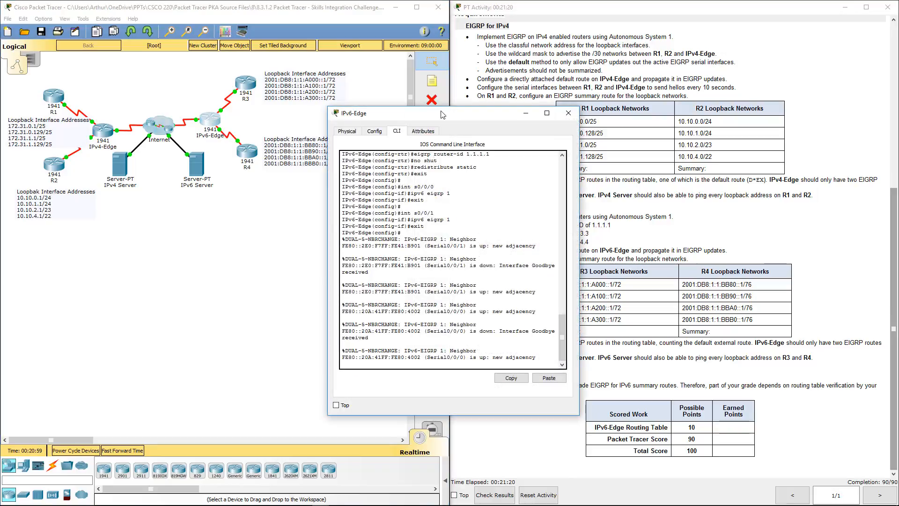
left_click_drag(443, 115, 329, 117)
key("Return")
key("Return")
key("Return")
key("Return")
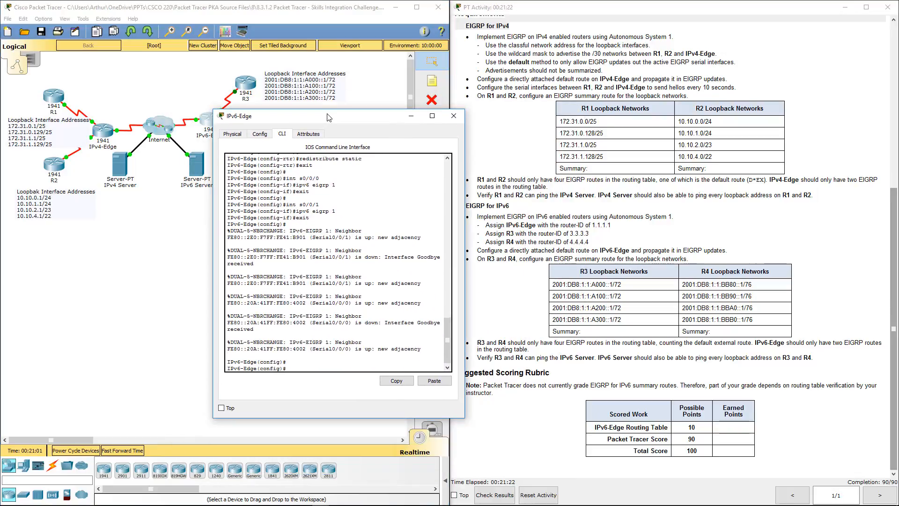
type("end")
key("Return")
key("Return")
key("Return")
key("Return")
key("Return")
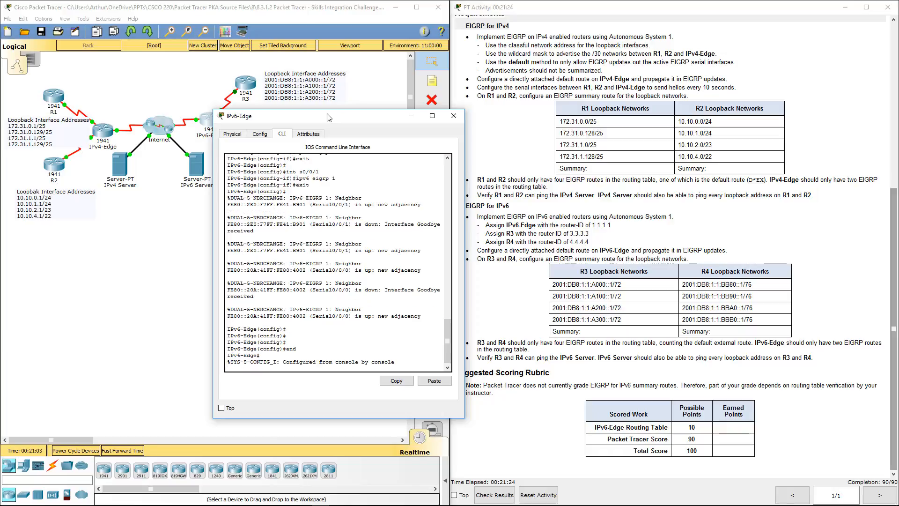
Display the complete IPv6 routing table of IPv6-Edge with show ipv6 route.
key("Return")
key("Return")
key("Return")
type("show ip")
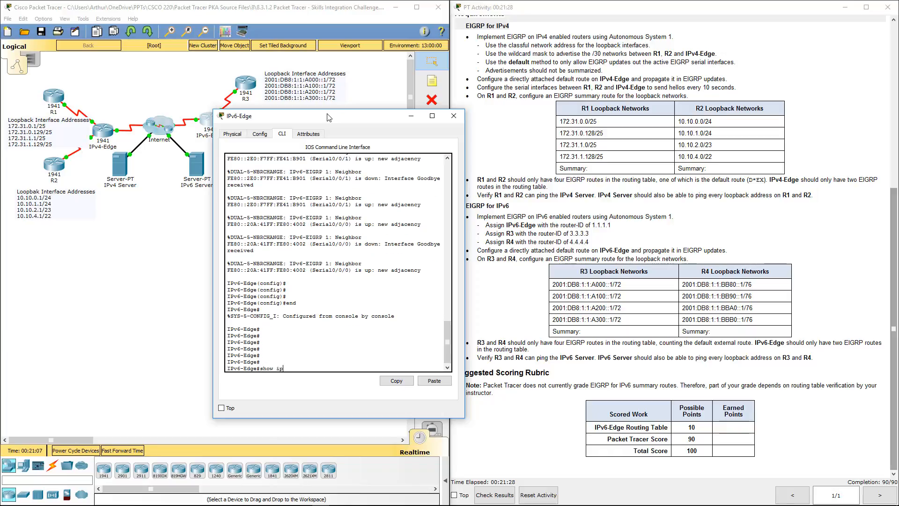
type("v6 route")
key("Return")
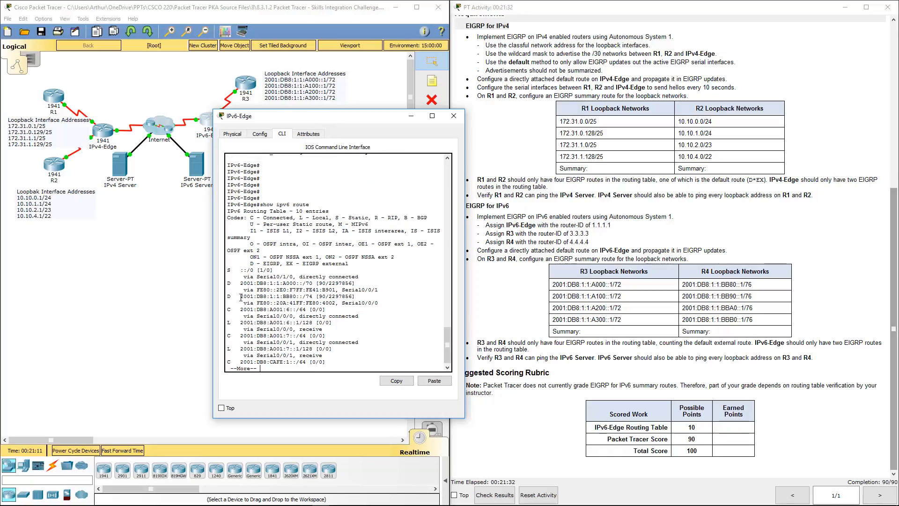
key("space")
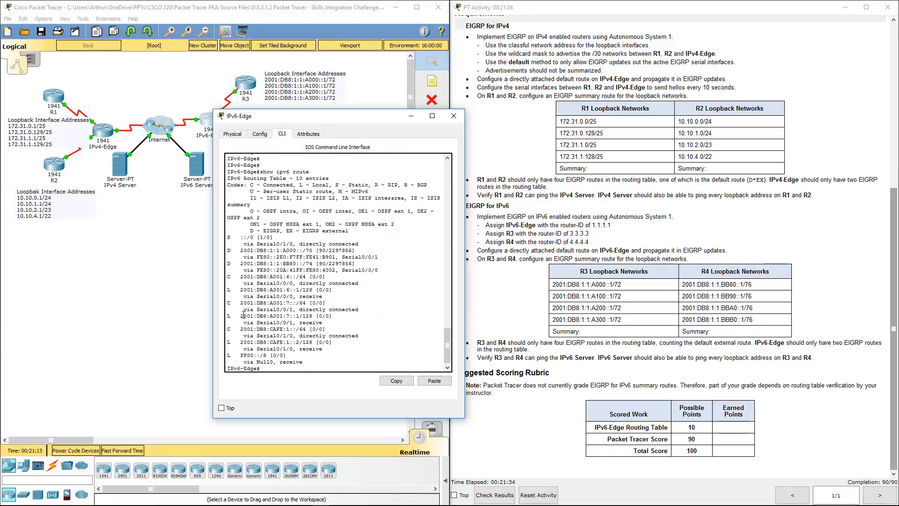
Examine the static default route and the EIGRP summary routes in the IPv6-Edge routing table, and close the router window.
left_click_drag(227, 237, 278, 238)
left_click_drag(228, 251, 390, 264)
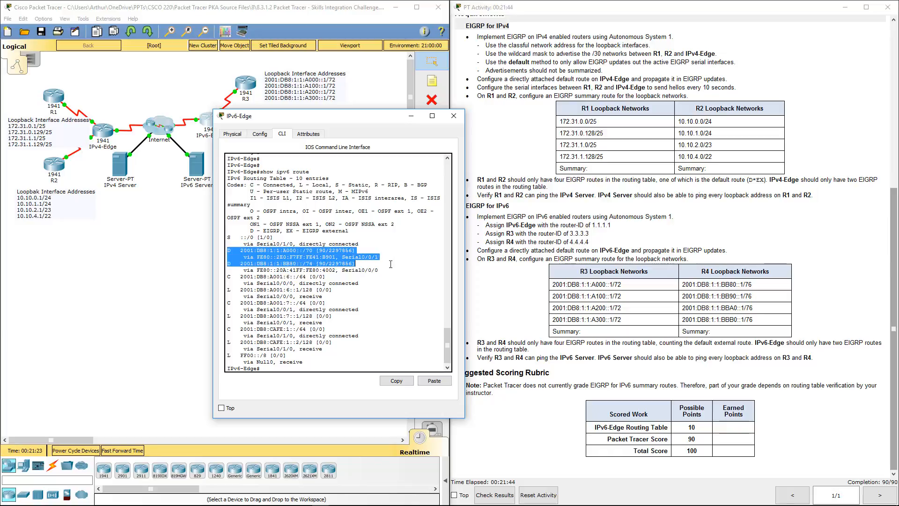
left_click(454, 116)
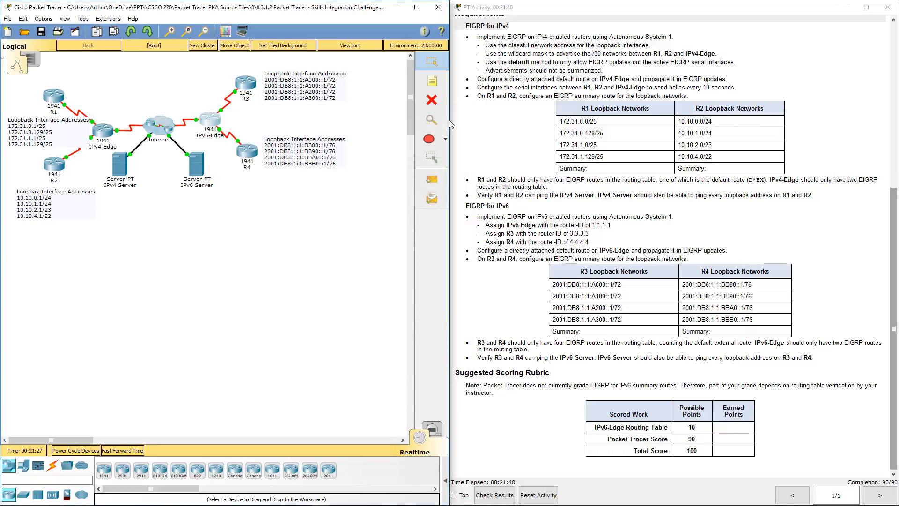